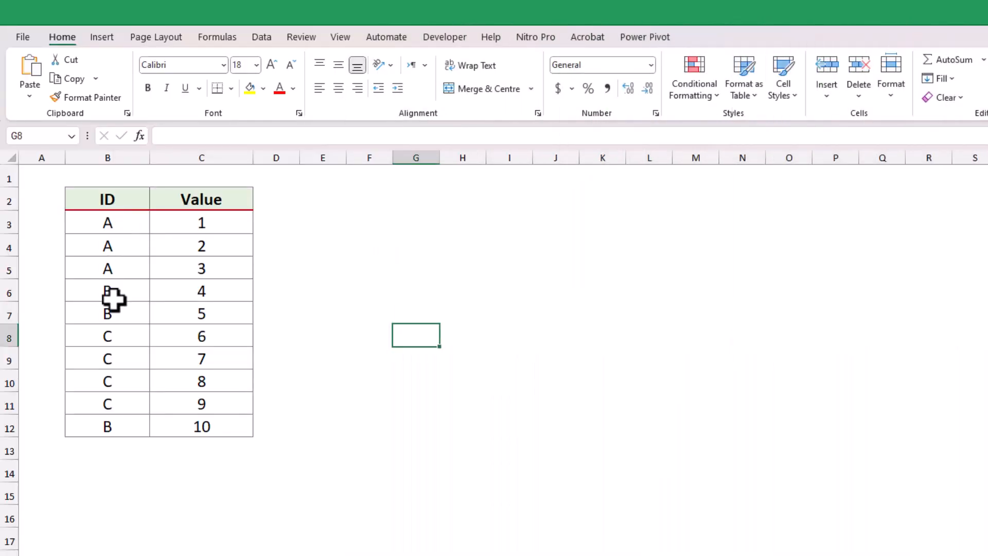
# Start a LET formula in E3 that defines ID as B3:B12 and val as C3:C12
pyautogui.click(339, 227)
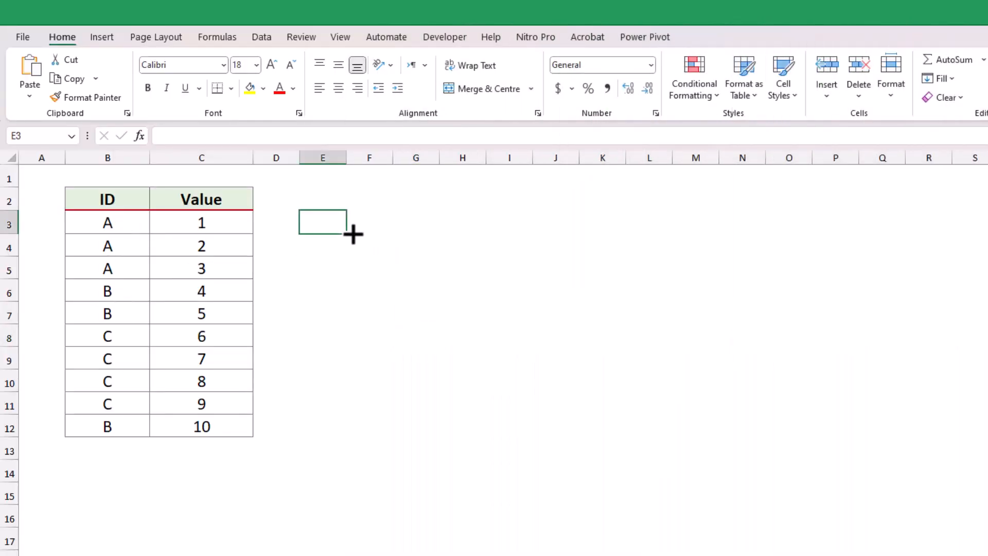
pyautogui.write('=let')
pyautogui.press('Tab')
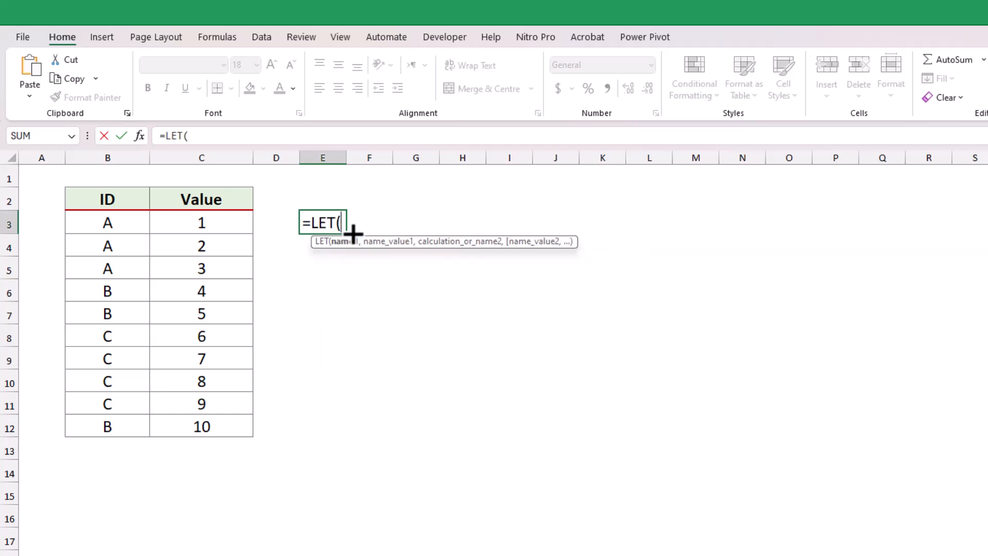
pyautogui.write('ID,')
pyautogui.moveTo(134, 226); pyautogui.dragTo(127, 427)
pyautogui.write(',val')
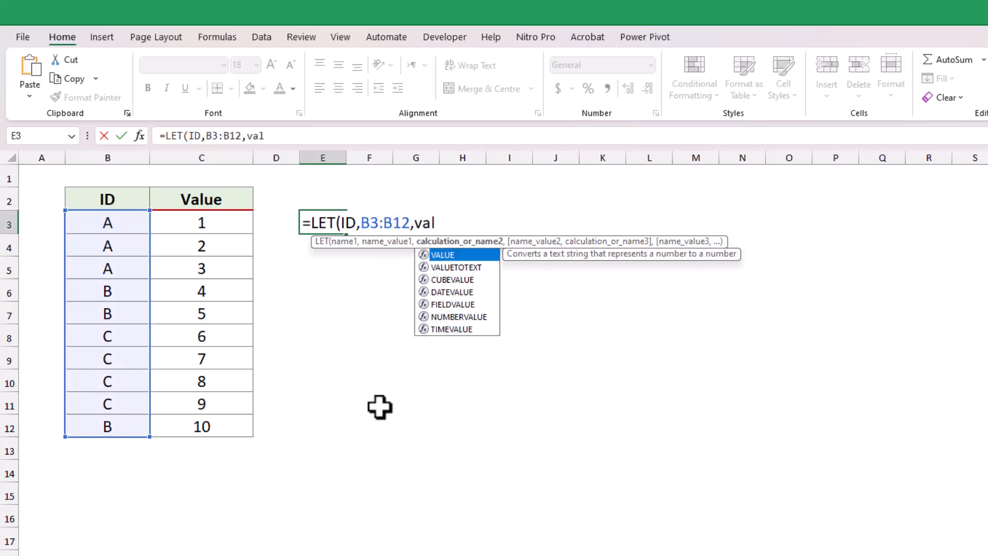
pyautogui.write(',')
pyautogui.moveTo(227, 229); pyautogui.dragTo(220, 426)
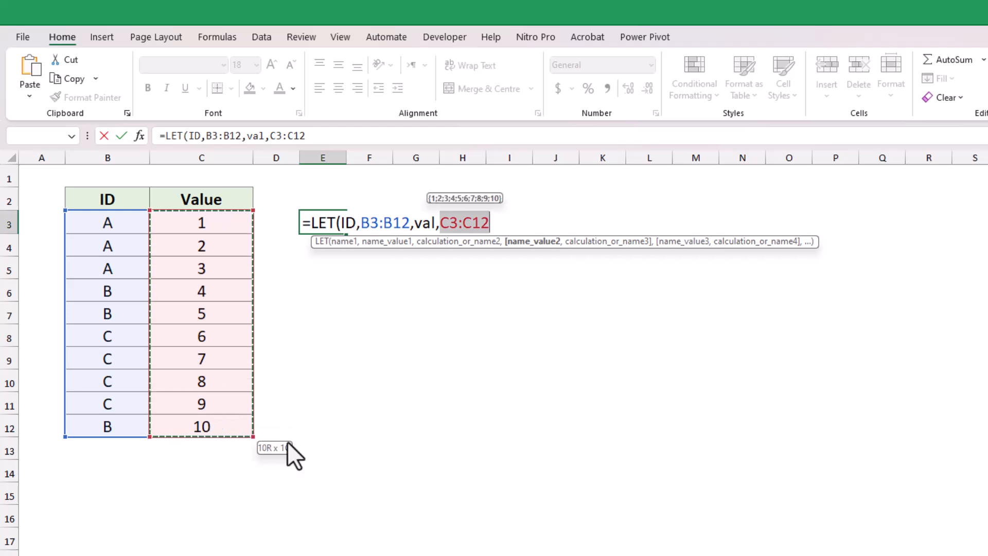
pyautogui.write(',')
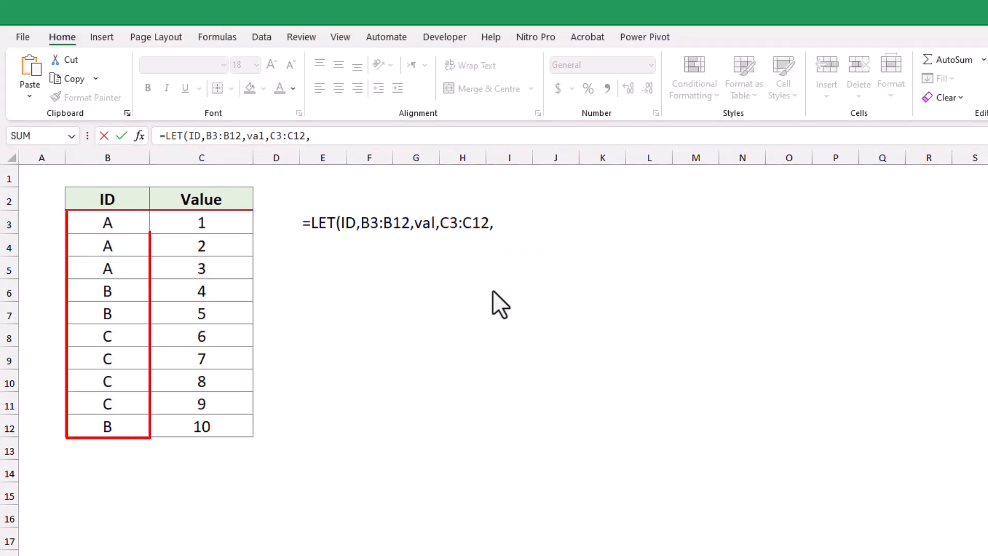
# Add the name uID to the LET formula, defined as UNIQUE(B3:B12)
pyautogui.click(326, 136)
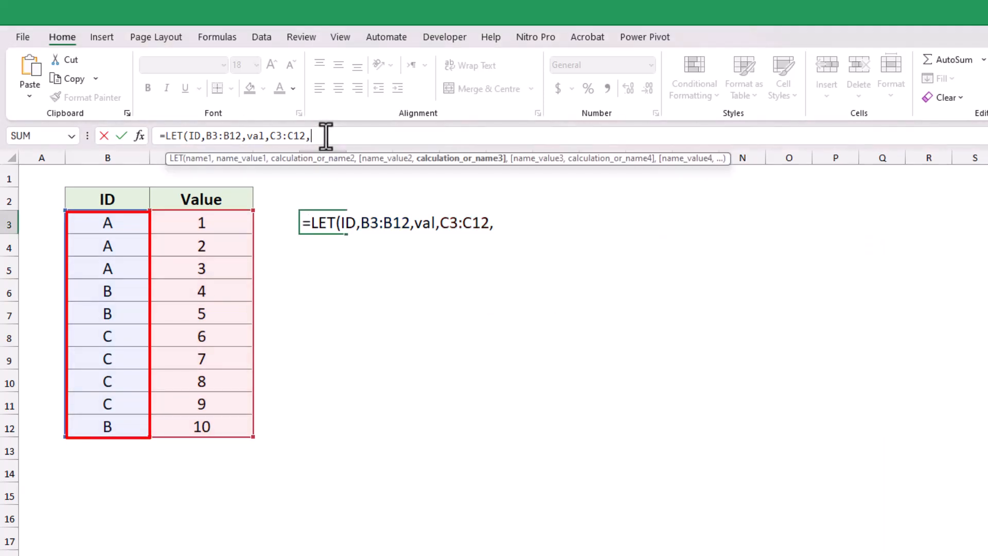
pyautogui.write('uID,')
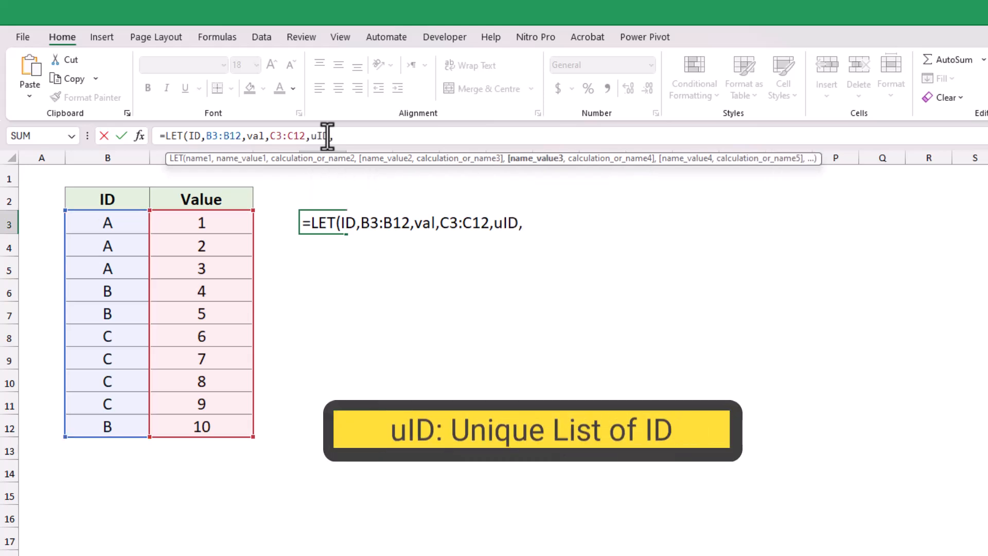
pyautogui.write('uni')
pyautogui.press('Tab')
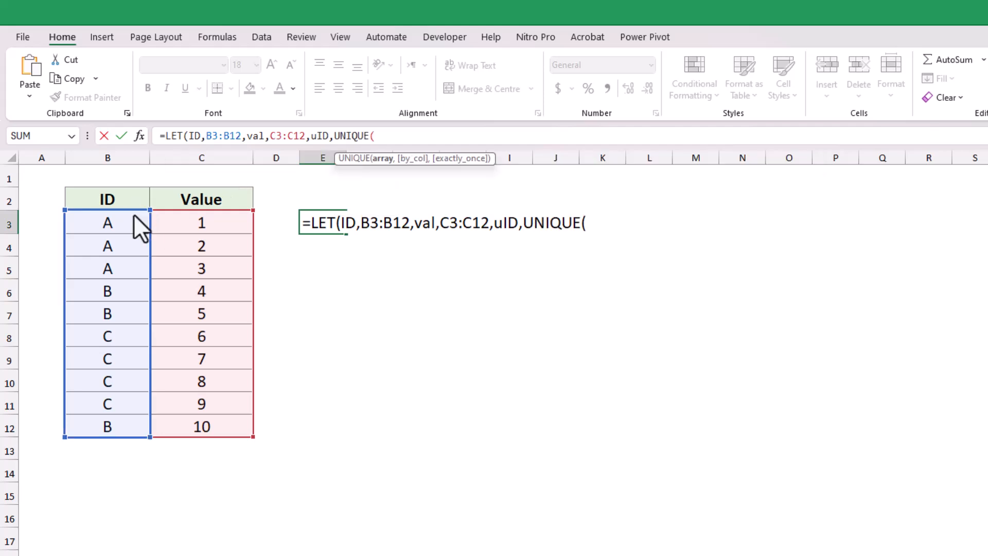
pyautogui.moveTo(134, 220); pyautogui.dragTo(130, 422)
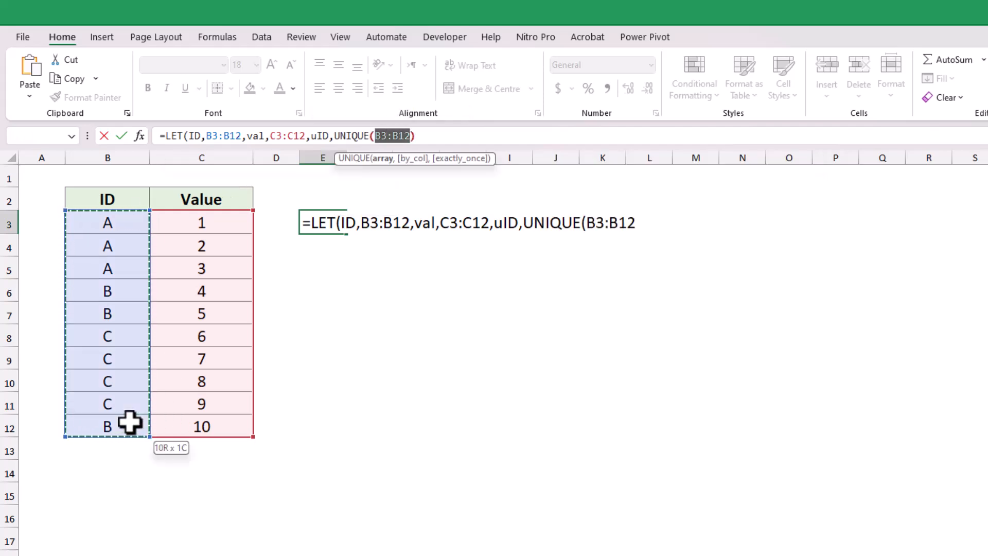
pyautogui.write(')')
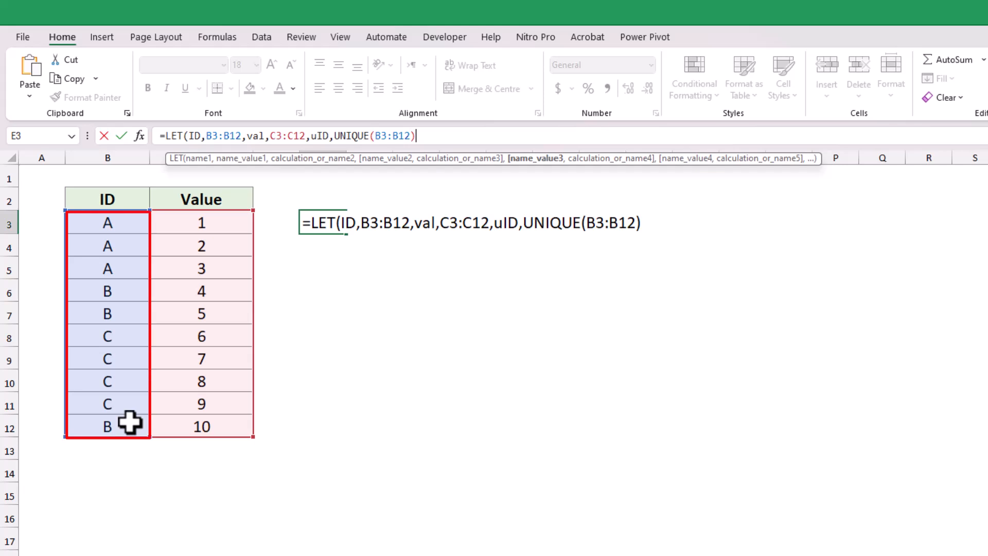
# Add the name maxcol to the LET formula, defined as MAX(COUNTIFS(B3:B12,B3:B12))
pyautogui.write(',max')
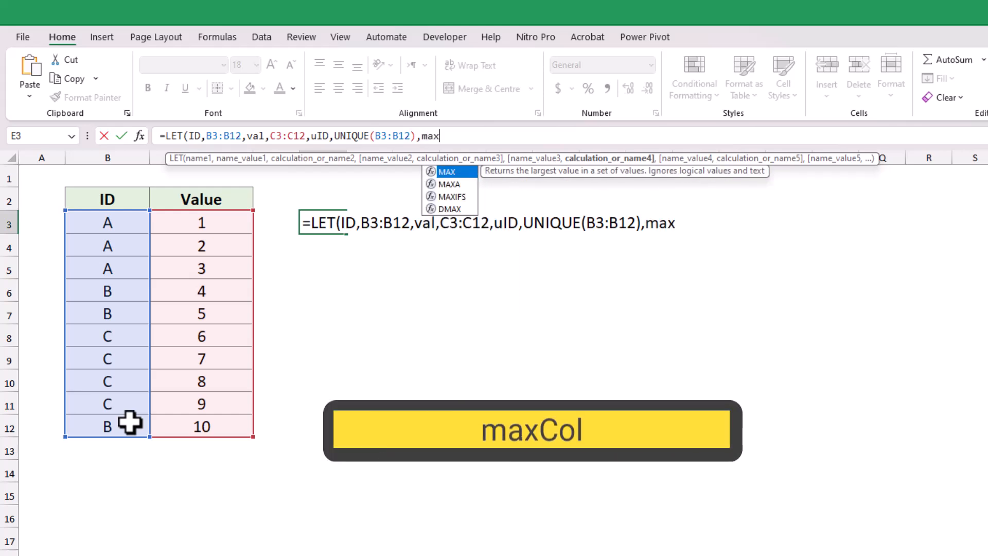
pyautogui.write('col,max')
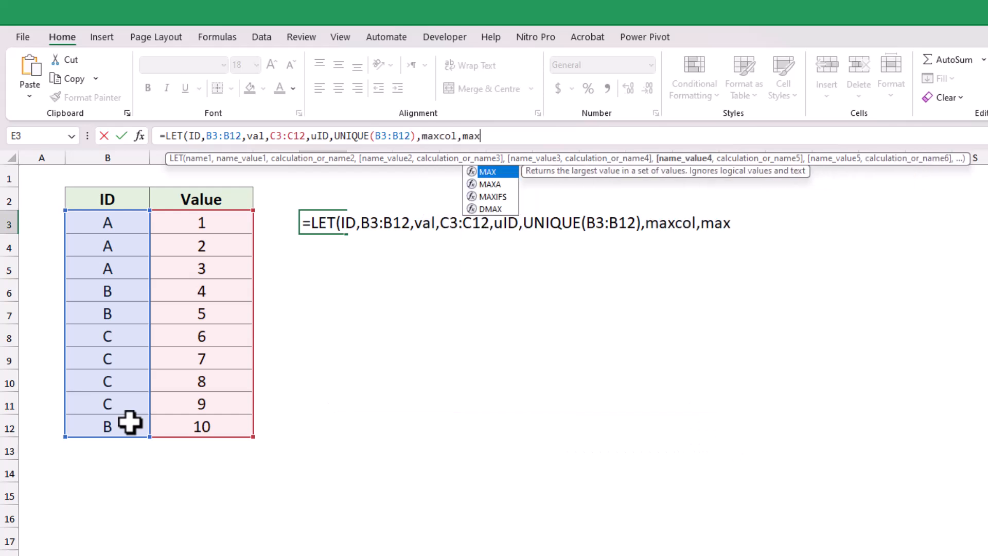
pyautogui.press('Tab')
pyautogui.write('count')
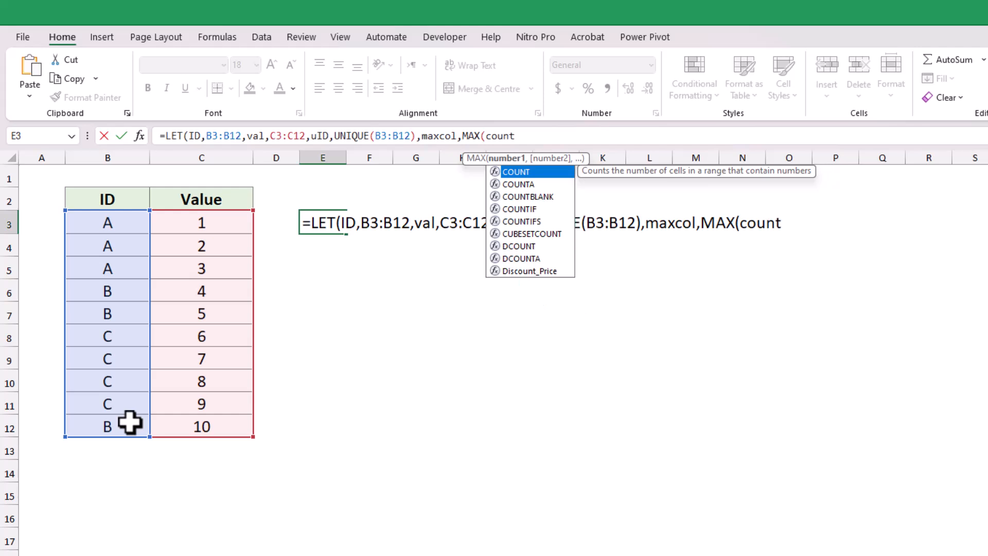
pyautogui.write('ifs')
pyautogui.press('Tab')
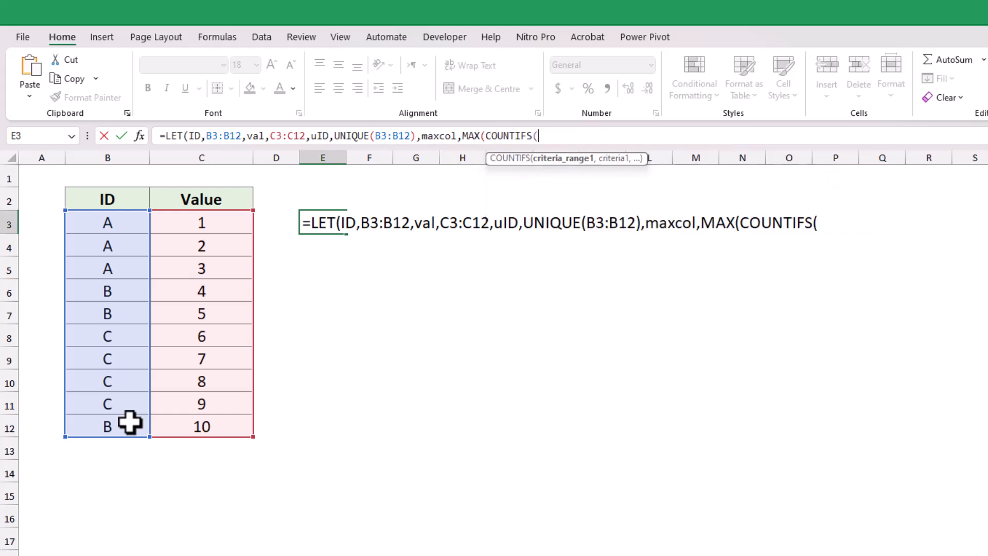
pyautogui.click(97, 223)
pyautogui.moveTo(107, 289); pyautogui.dragTo(115, 426)
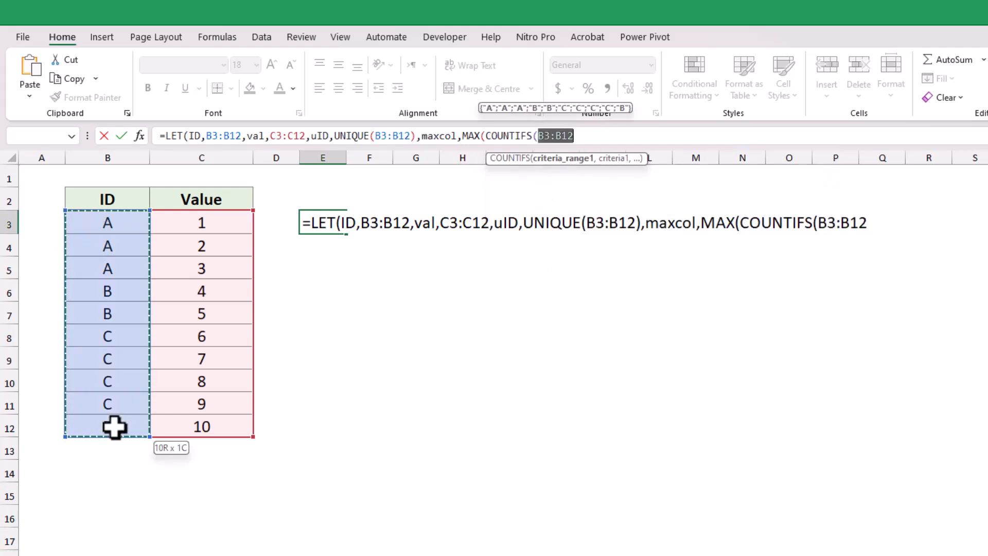
pyautogui.write(',')
pyautogui.moveTo(103, 229); pyautogui.dragTo(111, 419)
pyautogui.write(')')
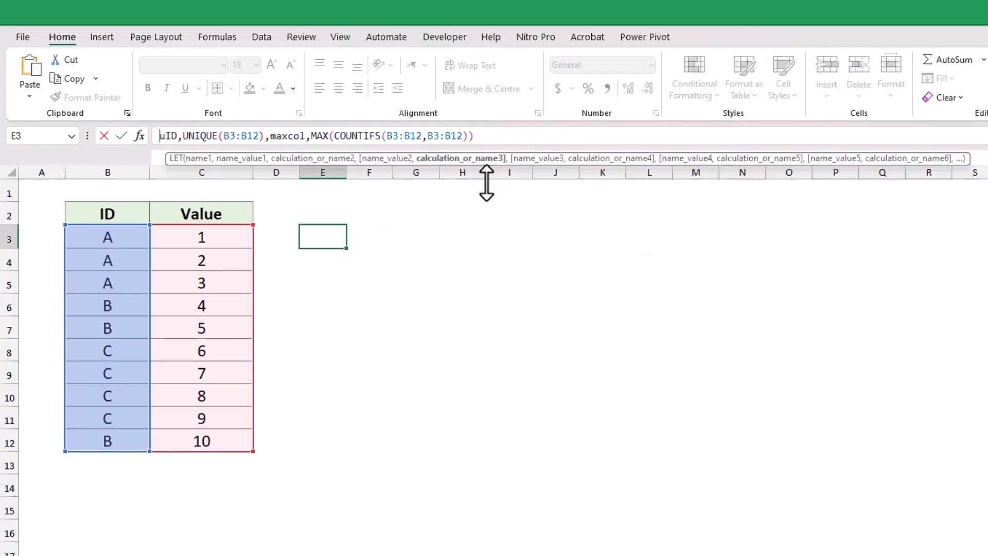
# Enlarge the formula editing area, put the uID and maxcol definitions on separate lines, and end the formula with a comma
pyautogui.moveTo(488, 187); pyautogui.dragTo(478, 277)
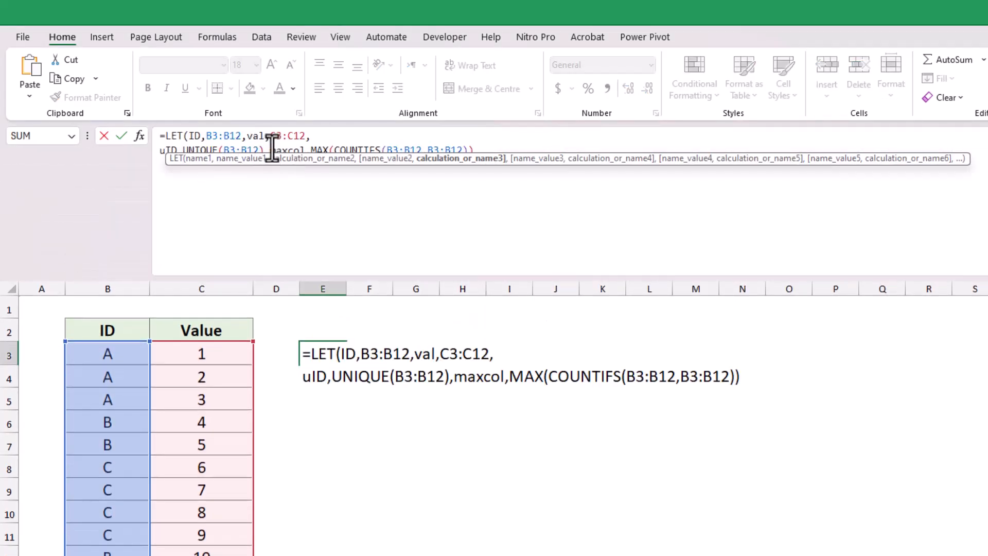
pyautogui.click(272, 149)
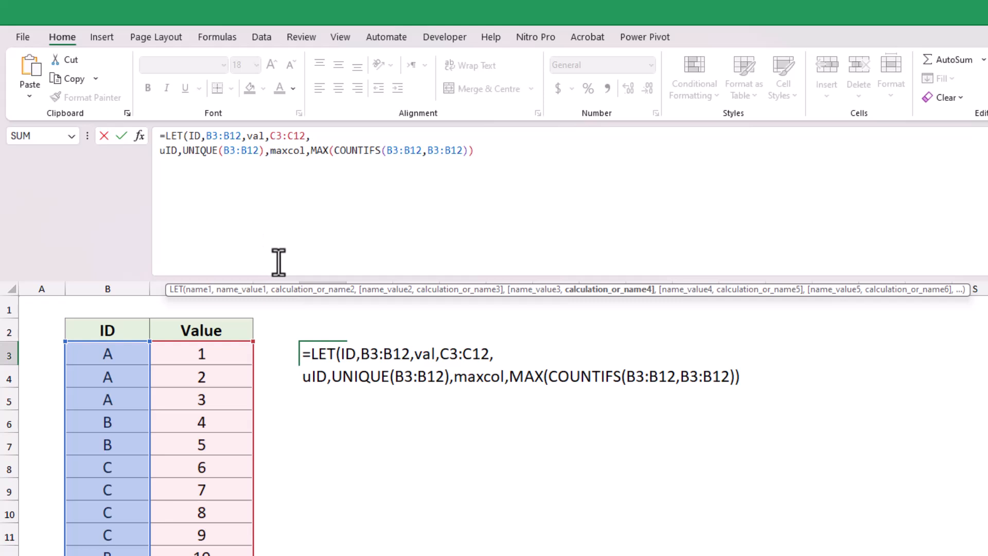
pyautogui.hotkey('alt', 'Return')
pyautogui.click(366, 181)
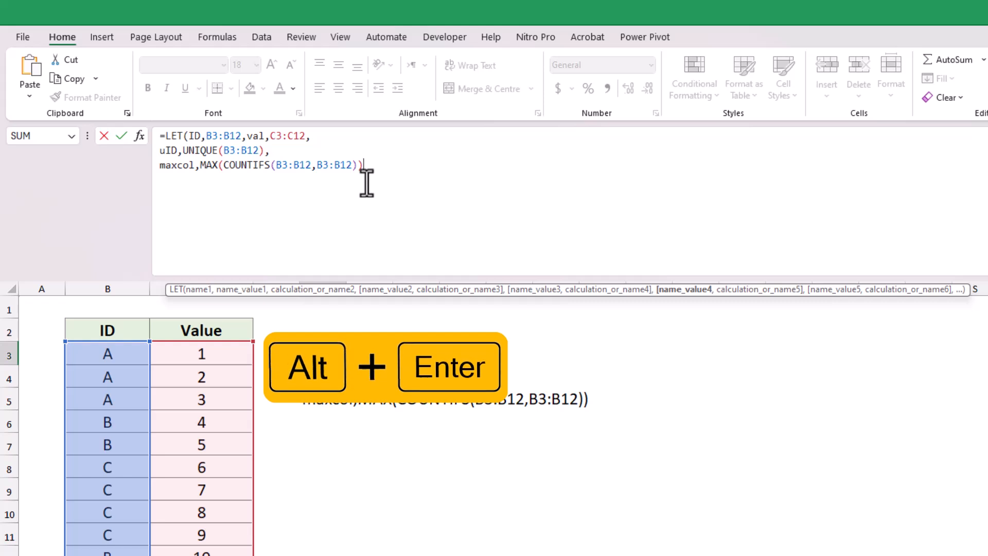
pyautogui.write(',')
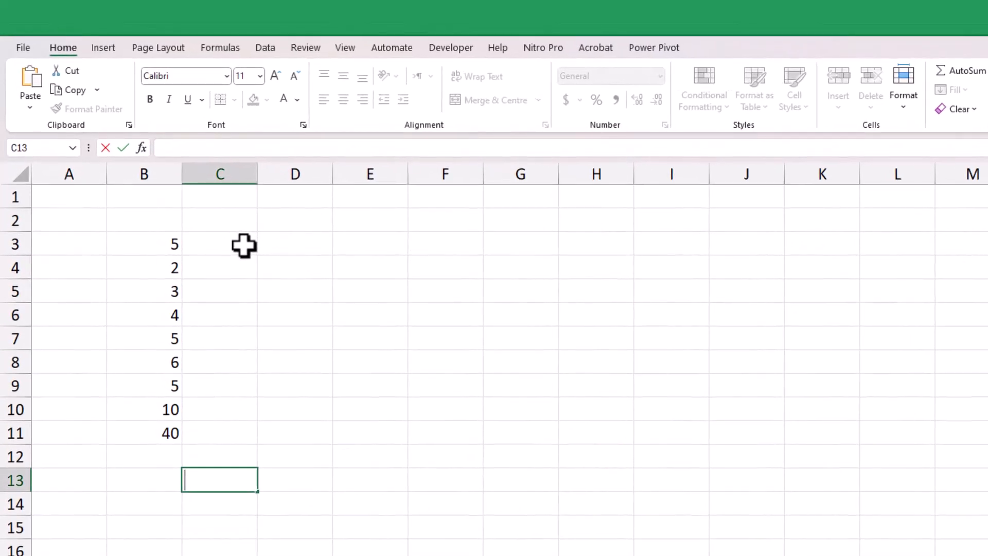
# On the sheet with the sample numbers, enter 0 in C2 and the running-total formula =C2+B3 in C3
pyautogui.click(227, 219)
pyautogui.write('0')
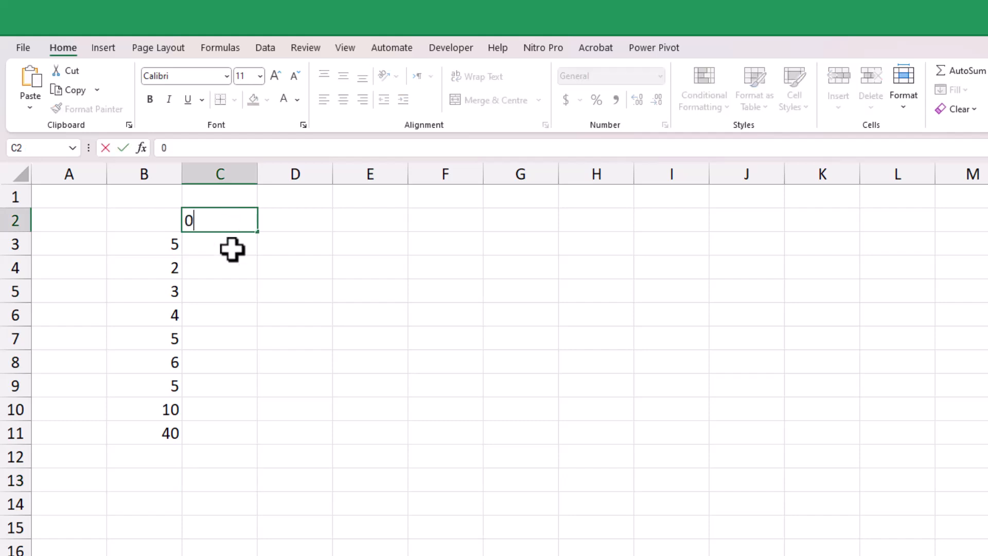
pyautogui.press('Return')
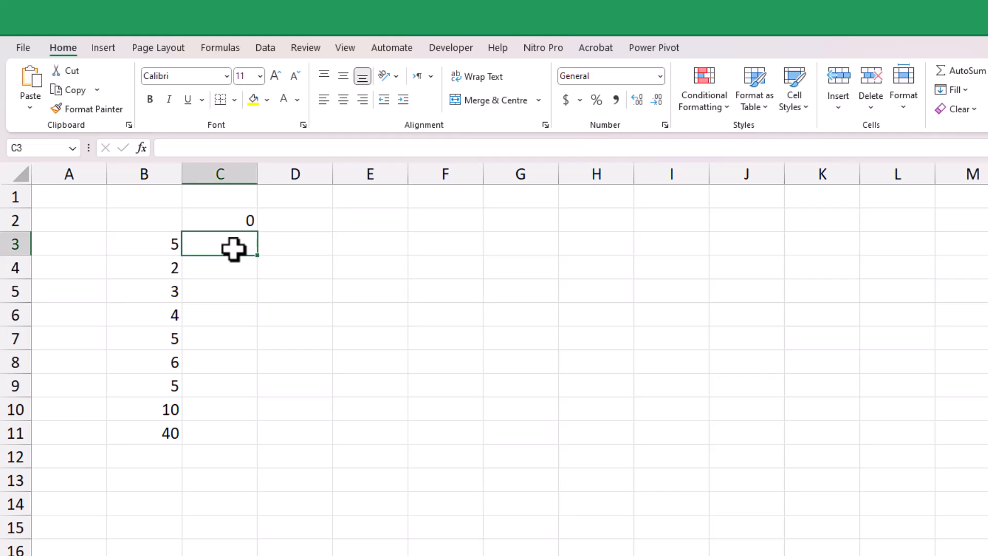
pyautogui.write('=')
pyautogui.click(227, 221)
pyautogui.write('+')
pyautogui.click(162, 243)
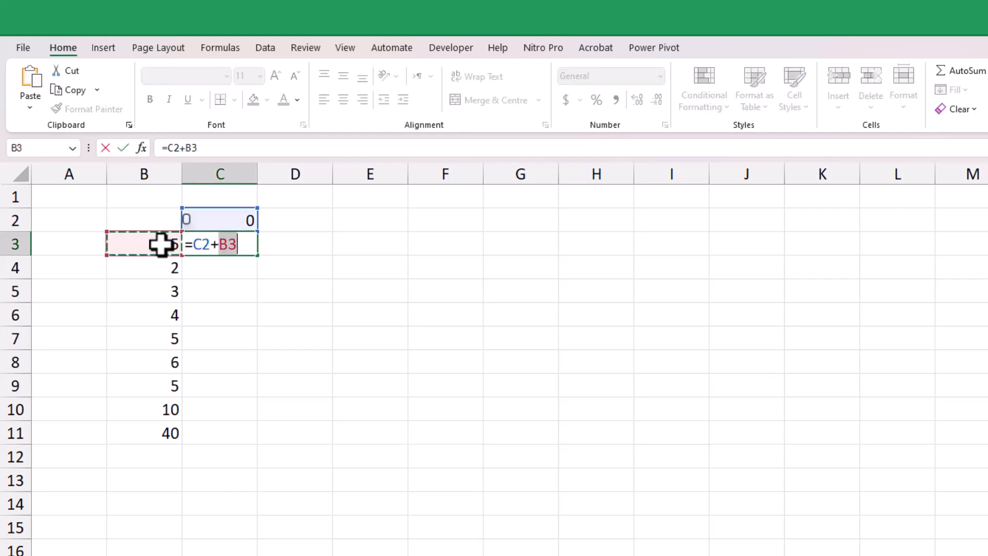
pyautogui.press('Return')
# Fill the running-total formula from C3 down to C11
pyautogui.click(228, 250)
pyautogui.doubleClick(257, 255)
pyautogui.click(245, 332)
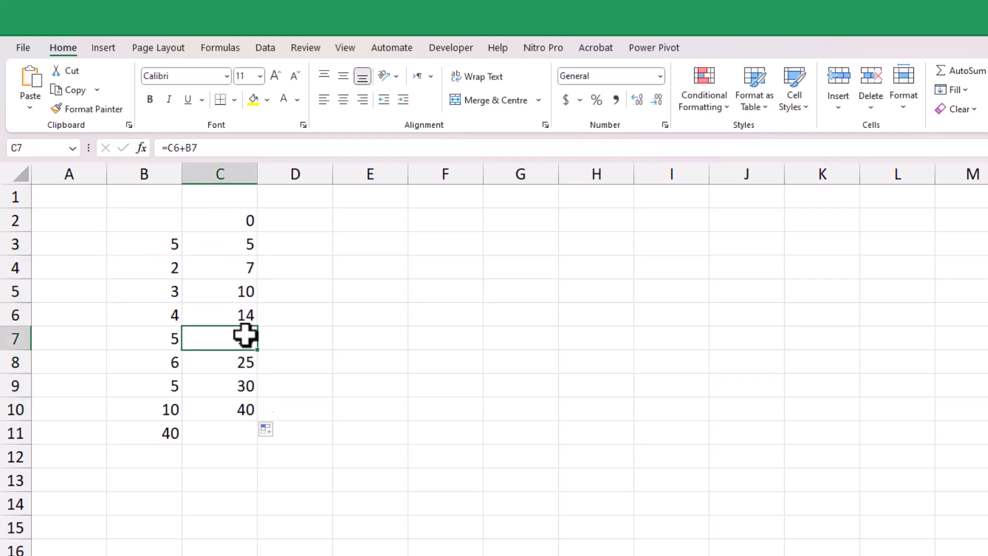
pyautogui.click(252, 410)
pyautogui.moveTo(259, 420); pyautogui.dragTo(261, 437)
pyautogui.click(338, 412)
# Start a REDUCE formula in F4 with initial value 0 and array B3:B11
pyautogui.click(418, 271)
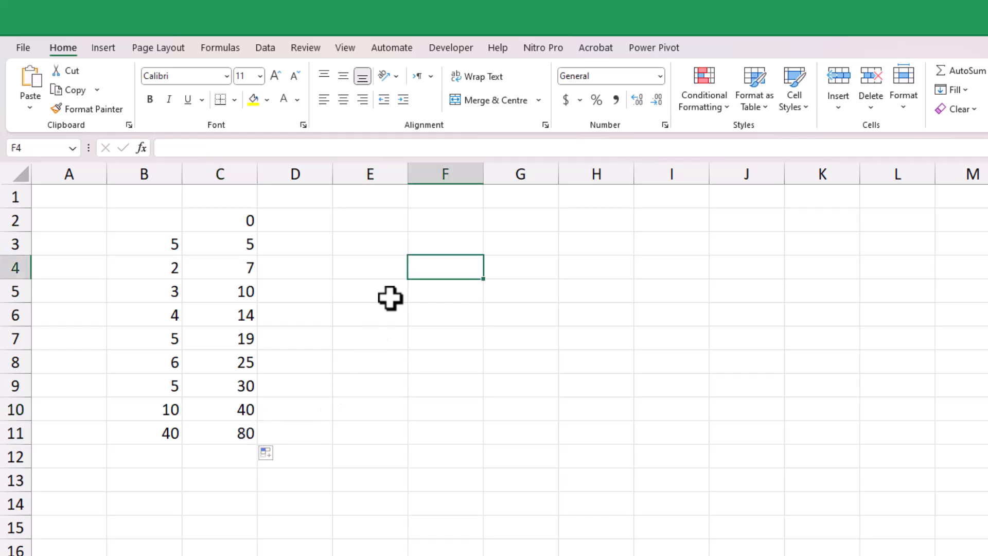
pyautogui.write('=re')
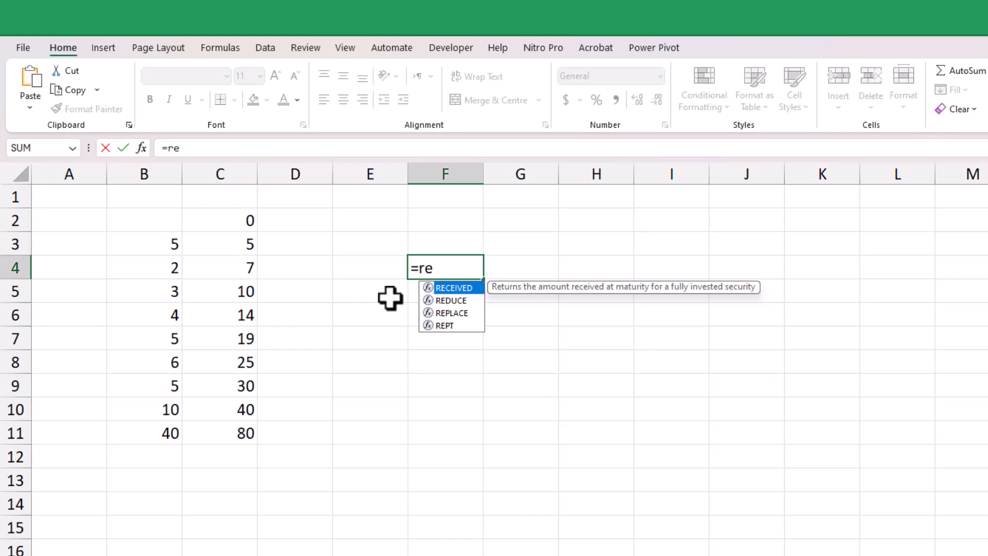
pyautogui.write('duc')
pyautogui.press('Tab')
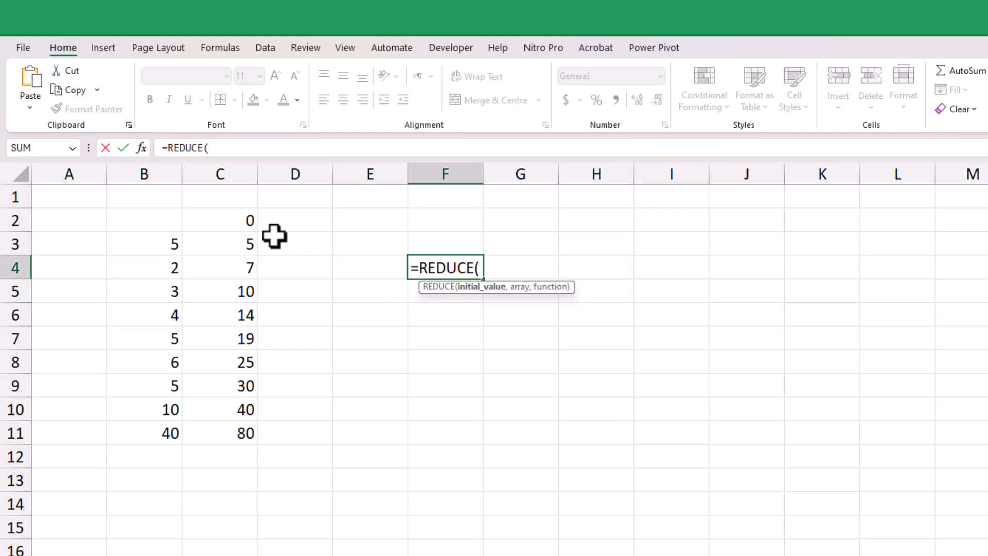
pyautogui.write('0,')
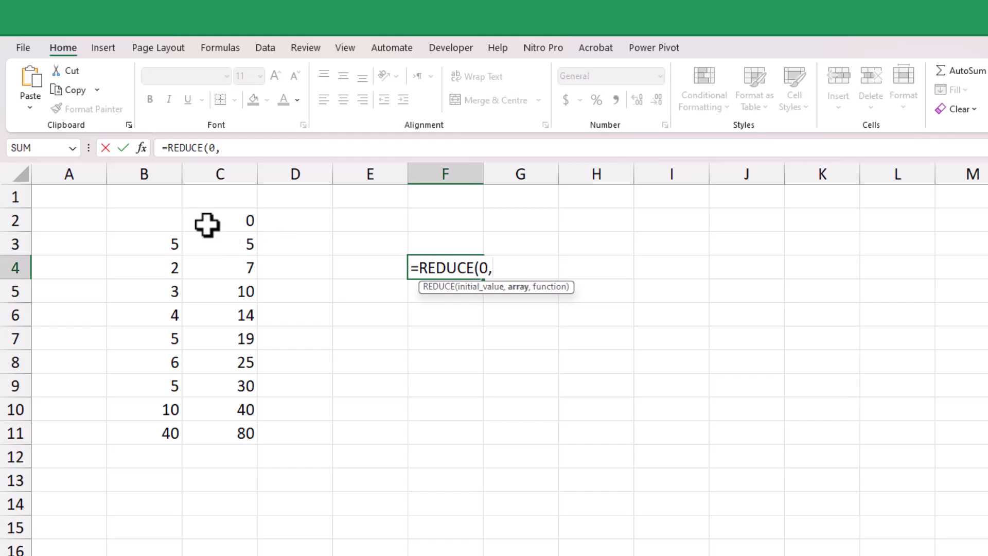
pyautogui.click(170, 245)
pyautogui.moveTo(175, 426); pyautogui.dragTo(177, 433)
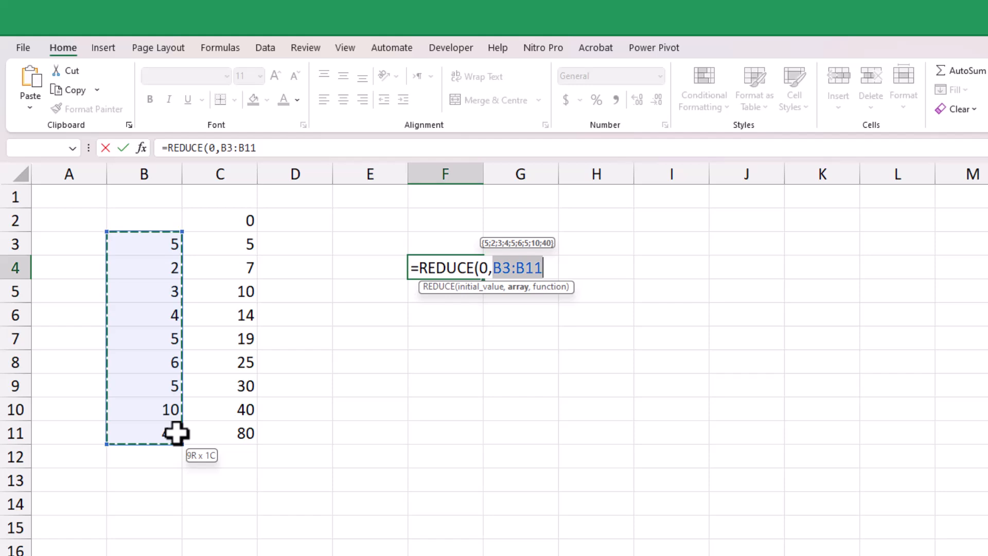
pyautogui.moveTo(176, 433); pyautogui.dragTo(177, 434)
# Complete the REDUCE formula in F4 with the function LAMBDA(a,b,(a+b)) and enter it
pyautogui.write(',lam')
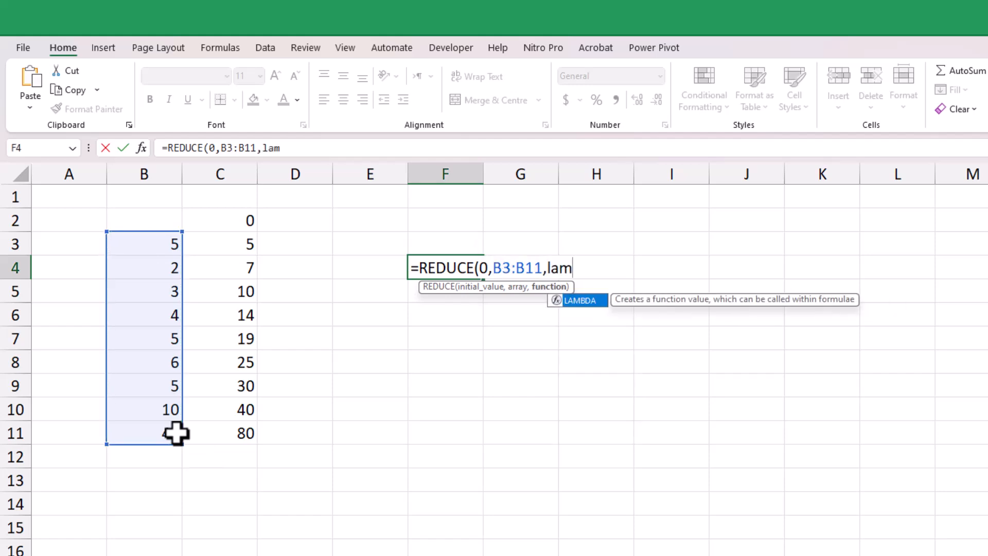
pyautogui.press('Tab')
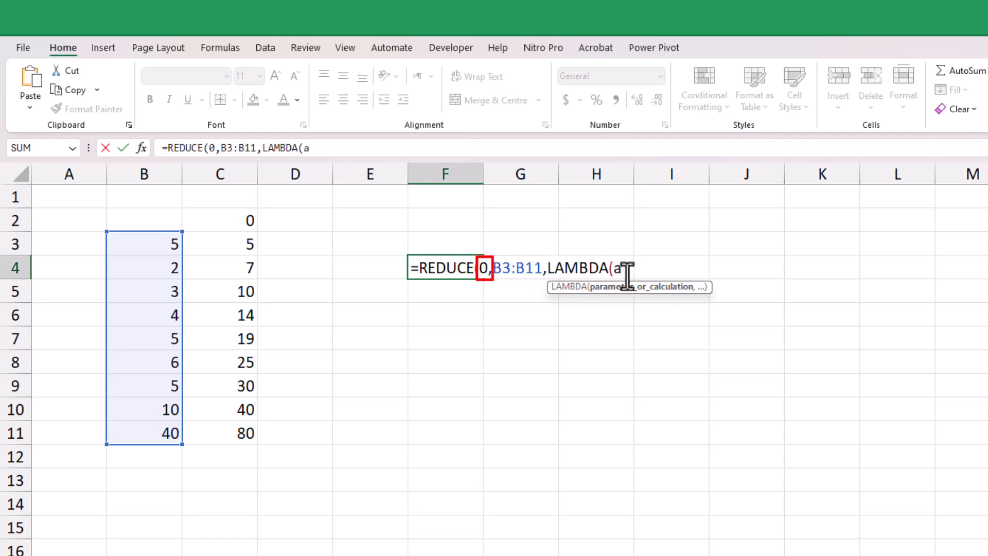
pyautogui.write(',')
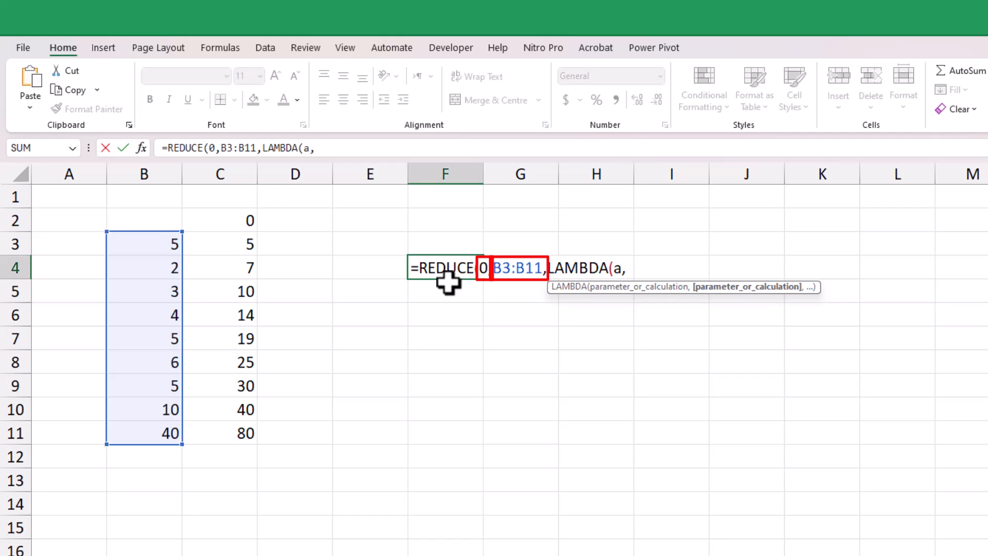
pyautogui.write('b,')
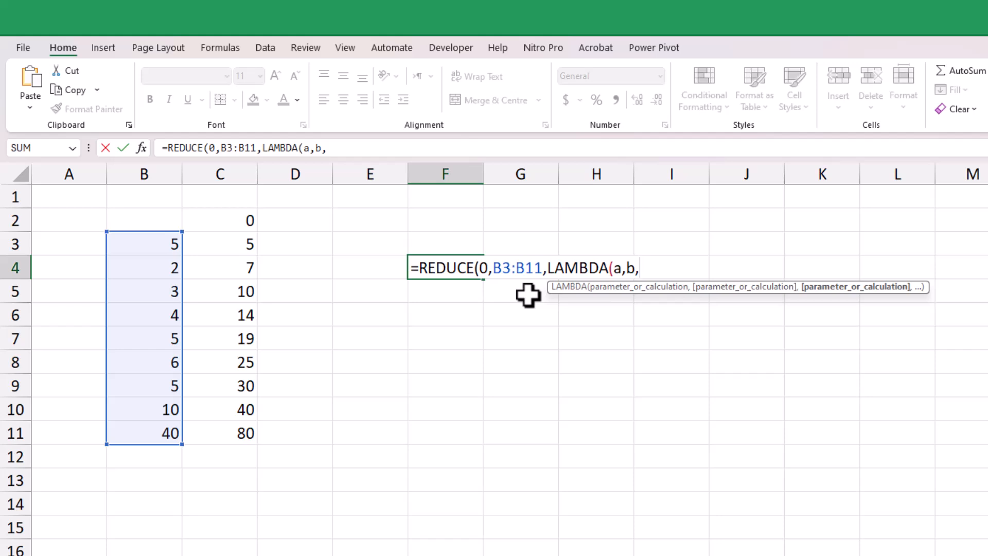
pyautogui.write('(a+b))')
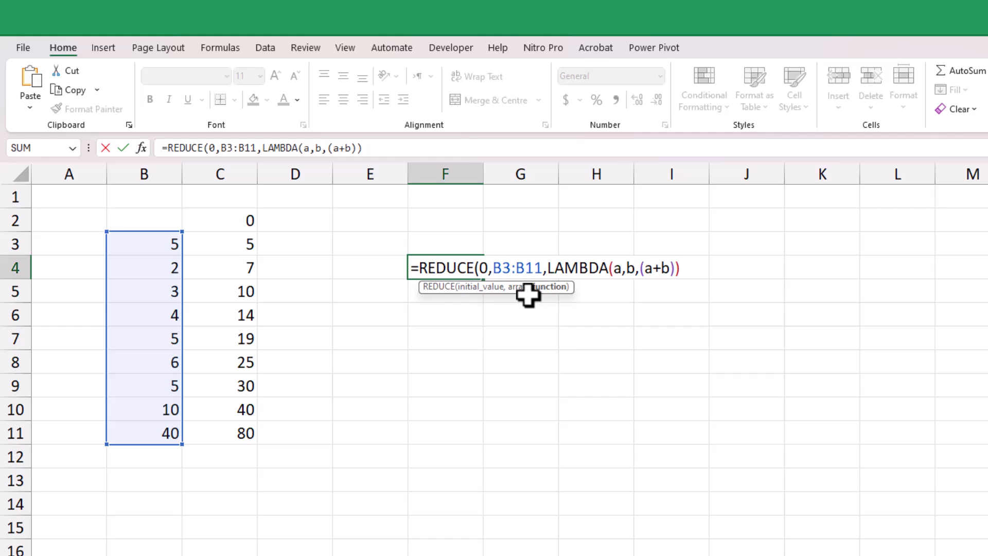
pyautogui.press('Return')
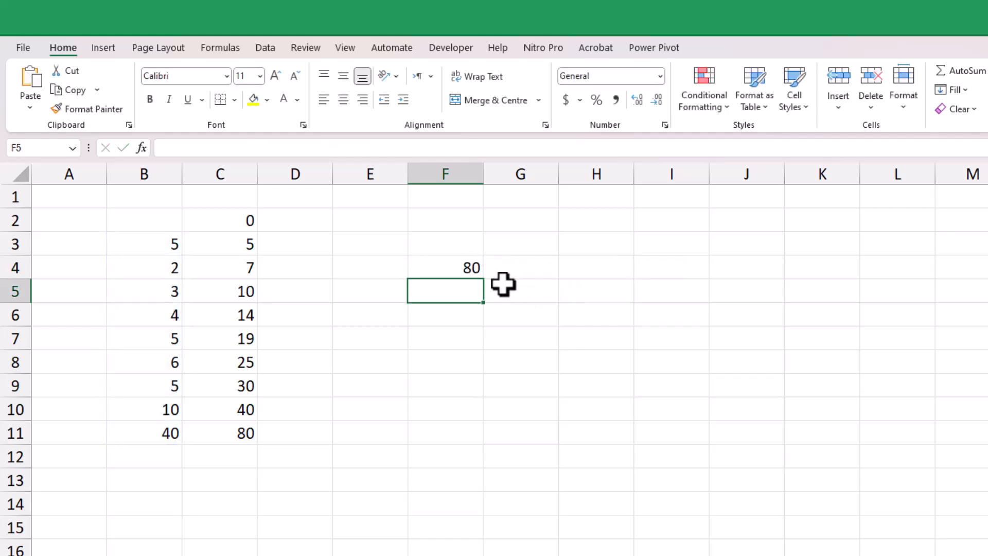
pyautogui.click(468, 269)
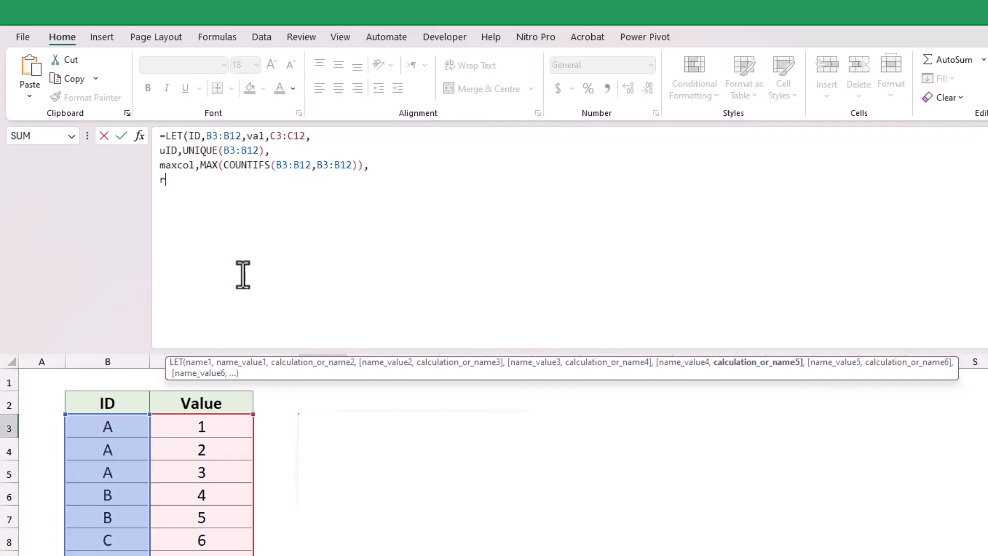
# Back in the LET formula in E3, begin a REDUCE function on the line after the maxcol definition
pyautogui.write('ec')
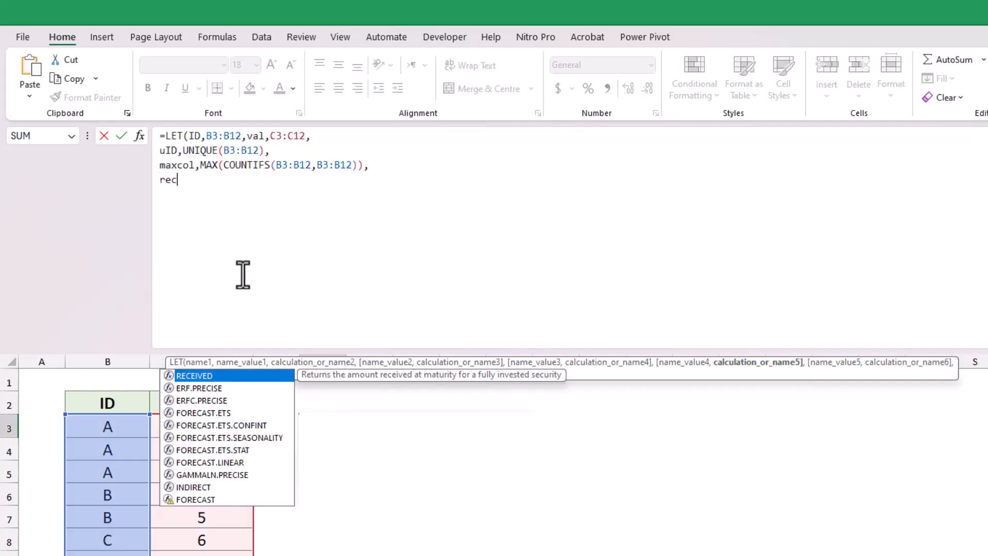
pyautogui.press('BackSpace')
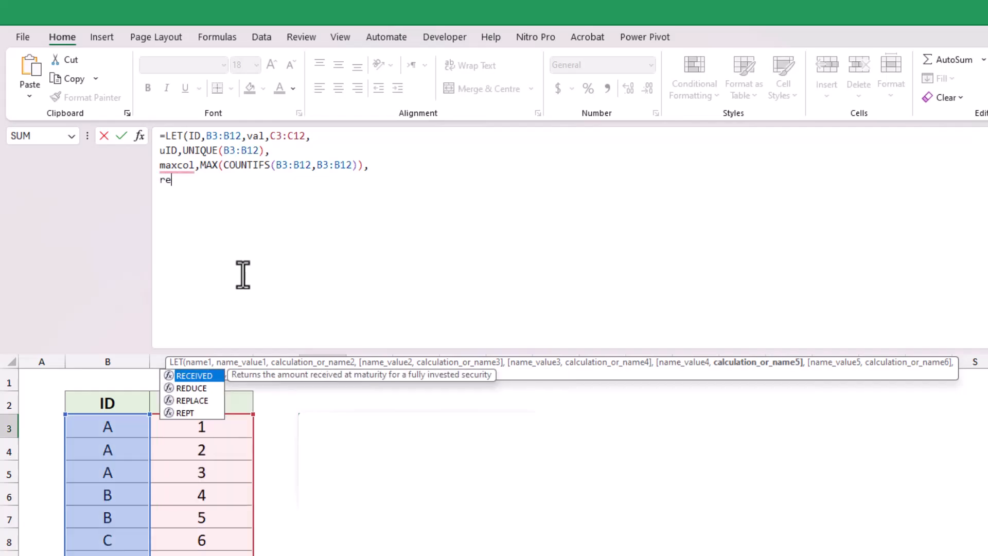
pyautogui.write('du')
pyautogui.press('Tab')
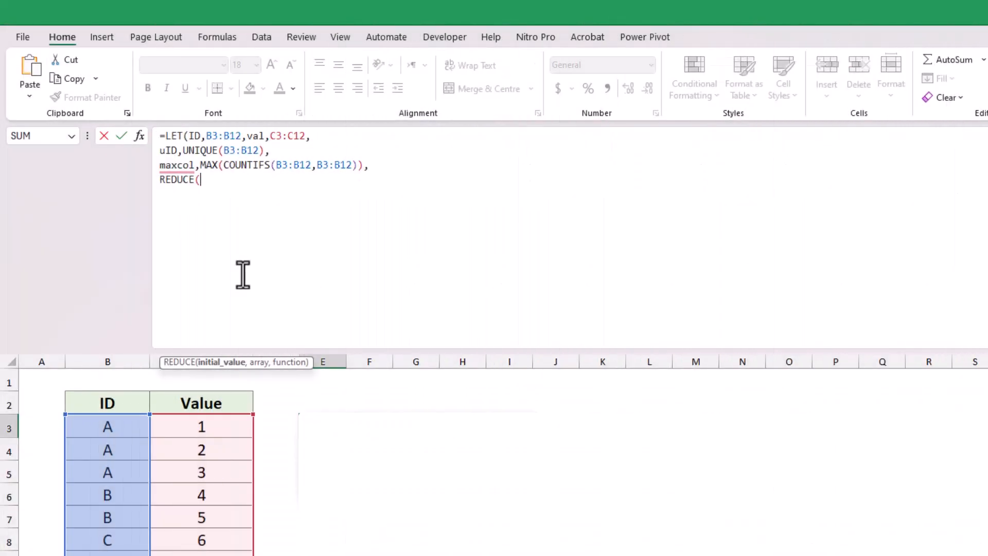
# On a new line, set REDUCE's initial value to the header row HSTACK("ID",SEQUENCE(,maxcol))
pyautogui.hotkey('alt', 'Return')
pyautogui.write('HSTACK("ID')
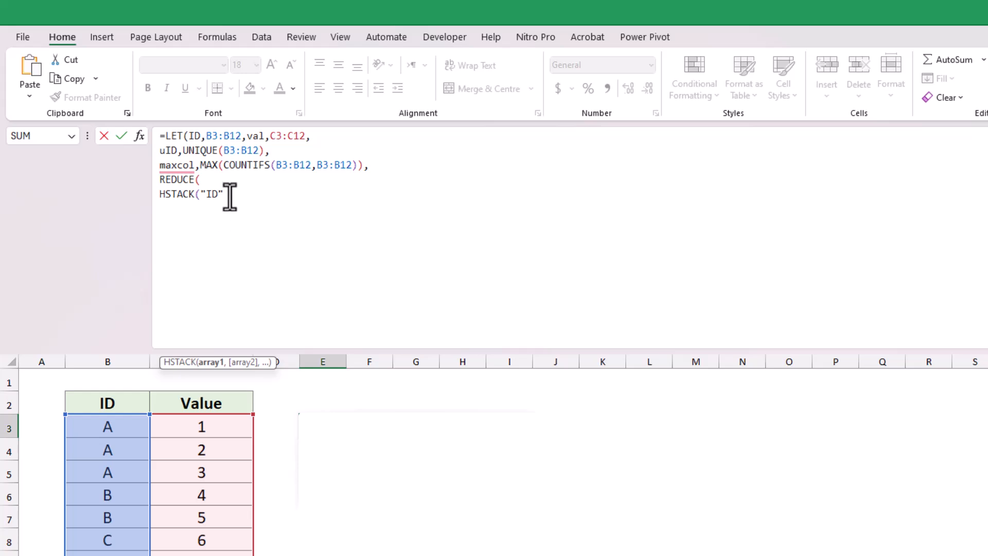
pyautogui.write(',seq')
pyautogui.press('Tab')
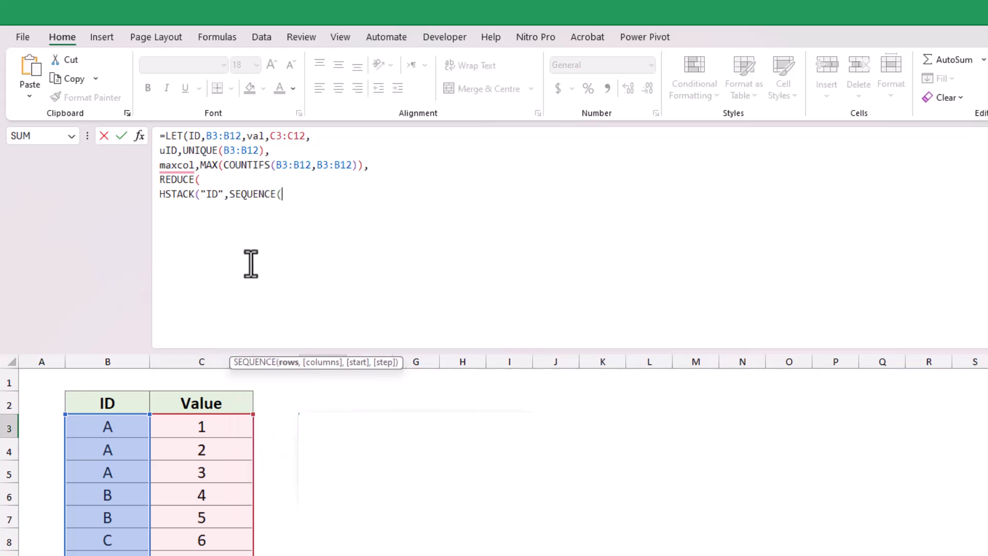
pyautogui.write(',')
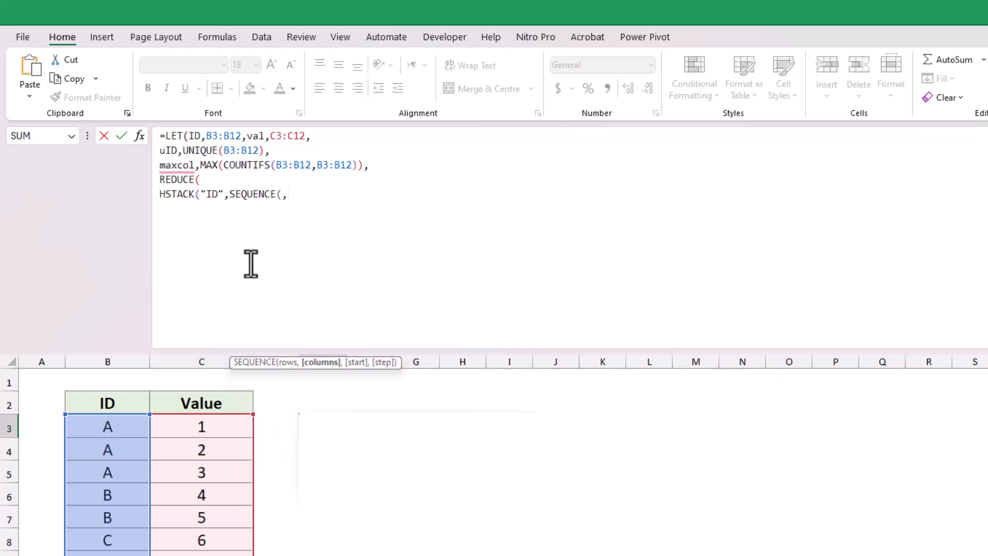
pyautogui.write('max')
pyautogui.press('Down')
pyautogui.press('Down')
pyautogui.press('Tab')
pyautogui.write(')),')
# Check the extent of REDUCE's initial value argument, and enter uID as its array on a new line
pyautogui.moveTo(197, 353); pyautogui.dragTo(222, 231)
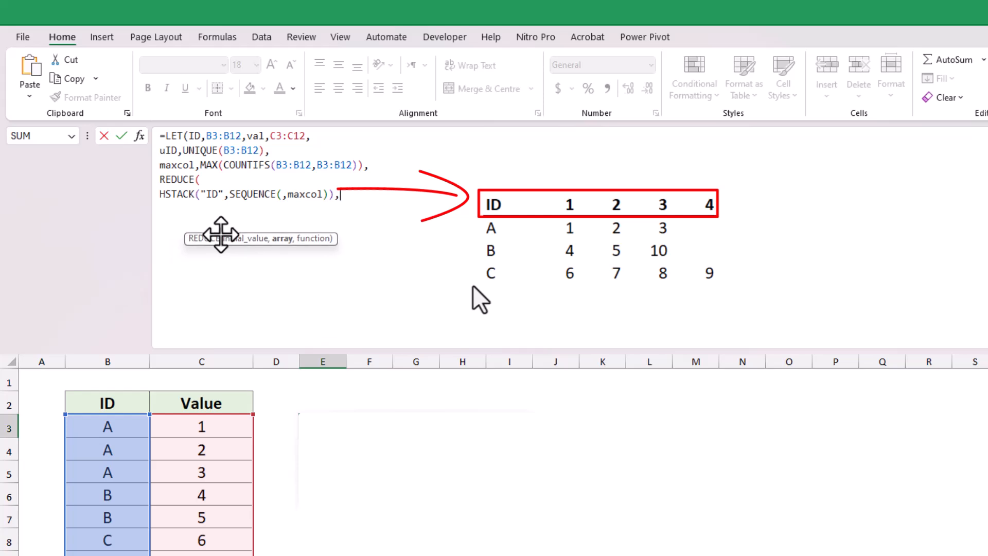
pyautogui.click(242, 241)
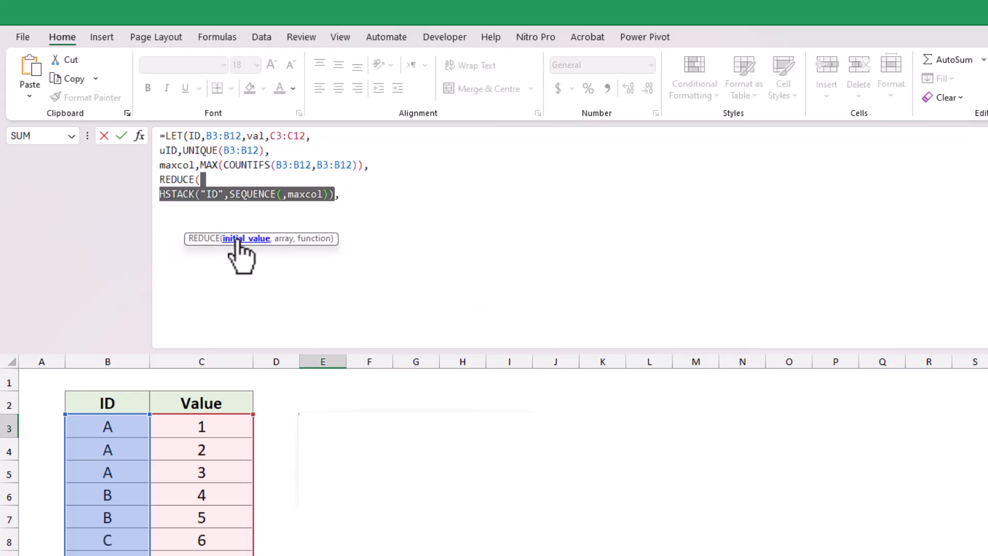
pyautogui.click(341, 198)
pyautogui.hotkey('alt', 'Return')
pyautogui.write('uID')
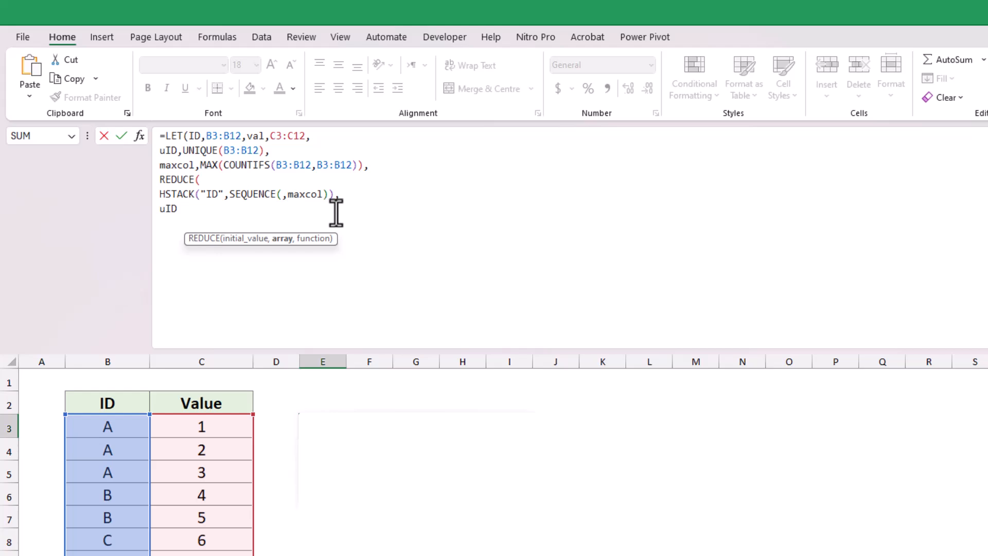
# Add a LAMBDA with the parameters x and r as REDUCE's function argument
pyautogui.write(', ')
pyautogui.write('lam')
pyautogui.press('Tab')
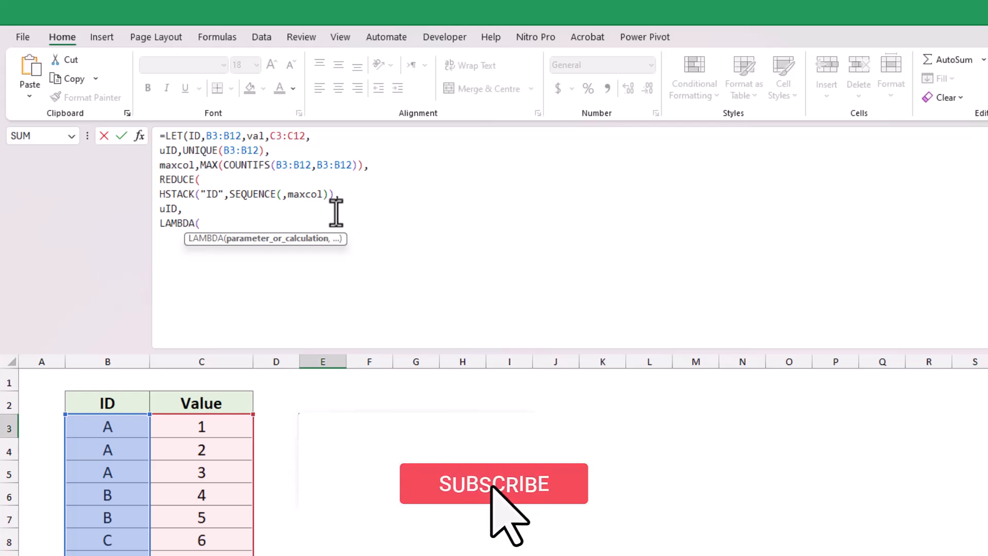
pyautogui.write('x')
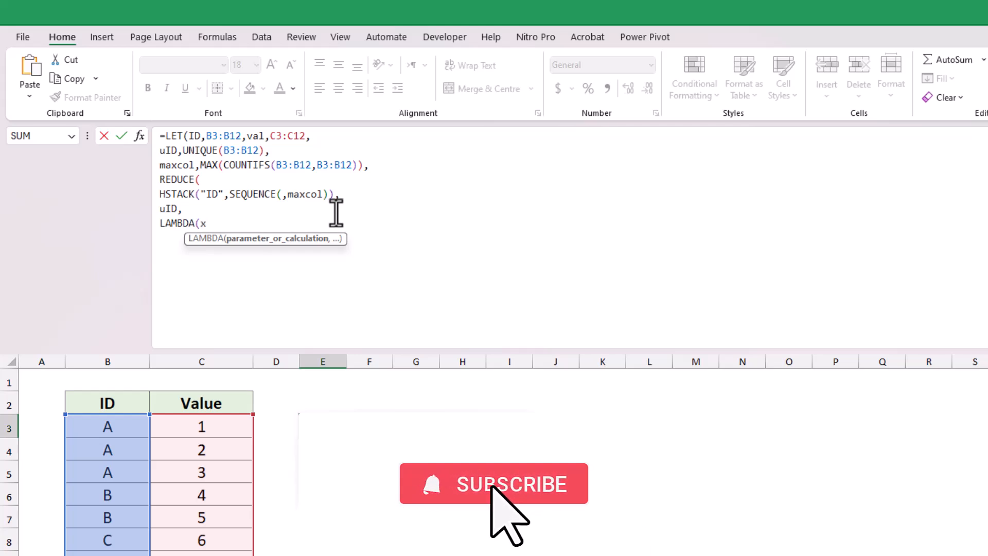
pyautogui.write(',')
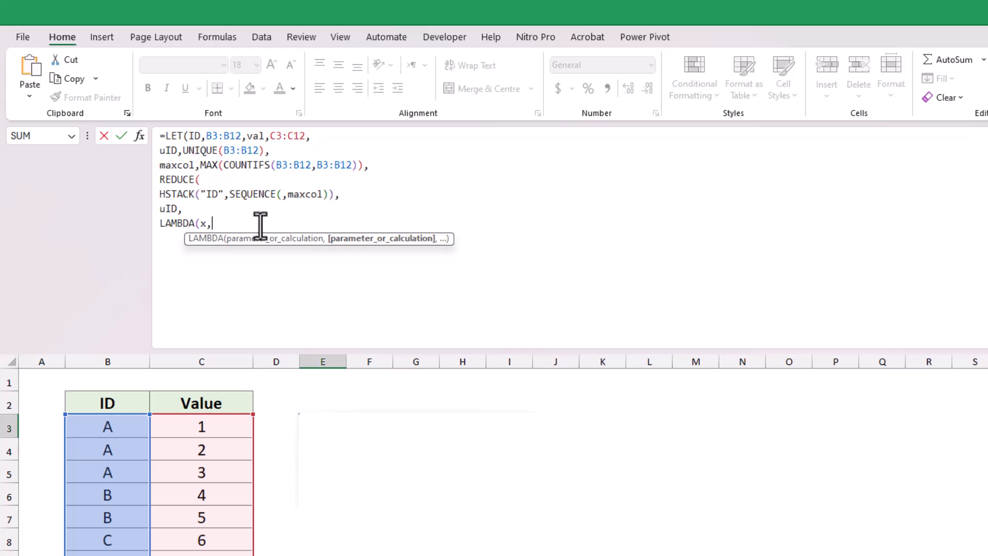
pyautogui.write('r,')
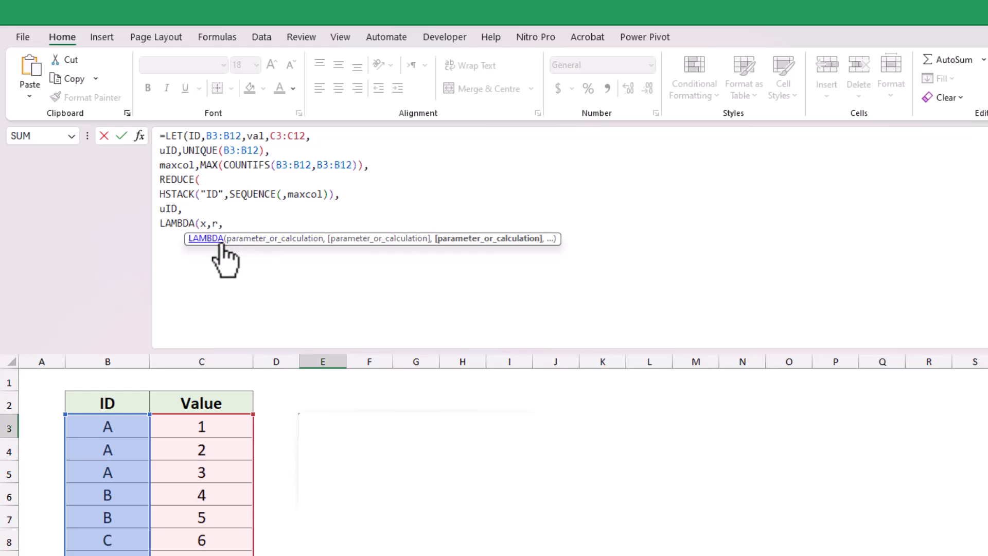
pyautogui.moveTo(243, 242); pyautogui.dragTo(245, 295)
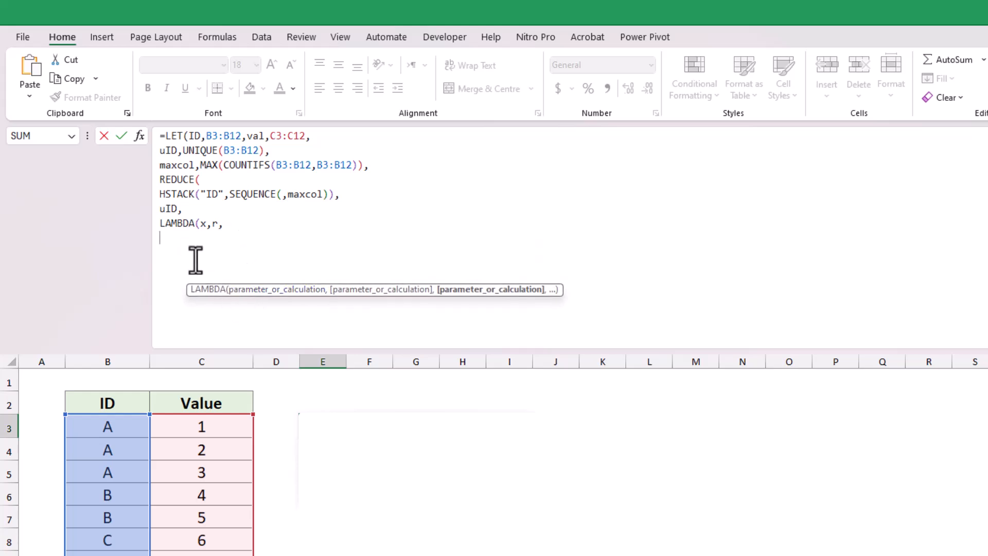
# Start the LAMBDA's calculation with VSTACK on a new line, using x as the first array
pyautogui.write('vs')
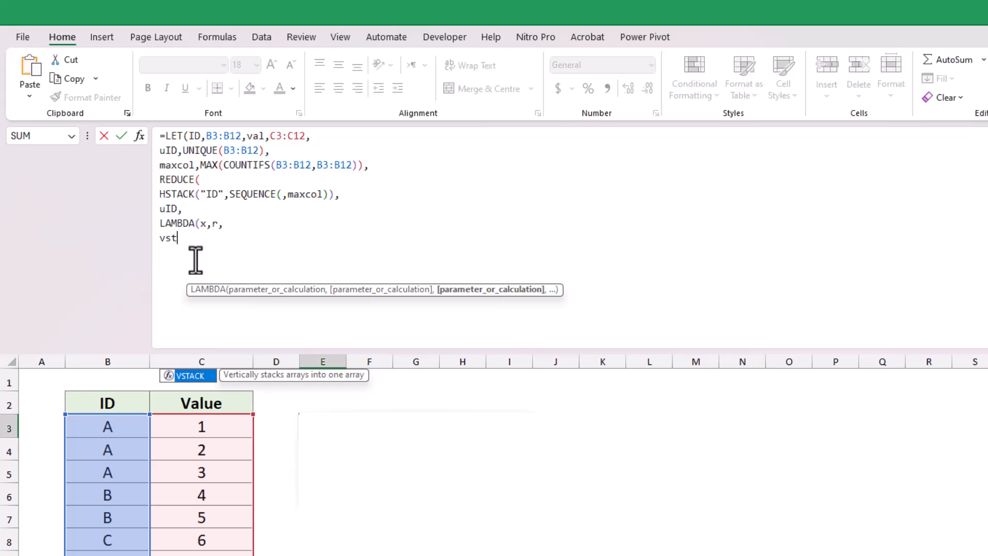
pyautogui.write('t')
pyautogui.press('Tab')
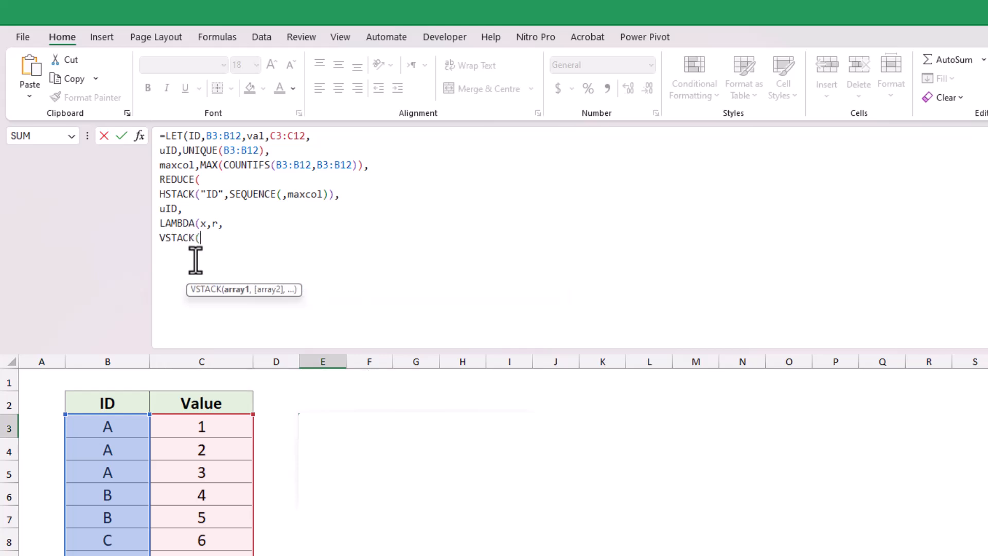
pyautogui.write('x,')
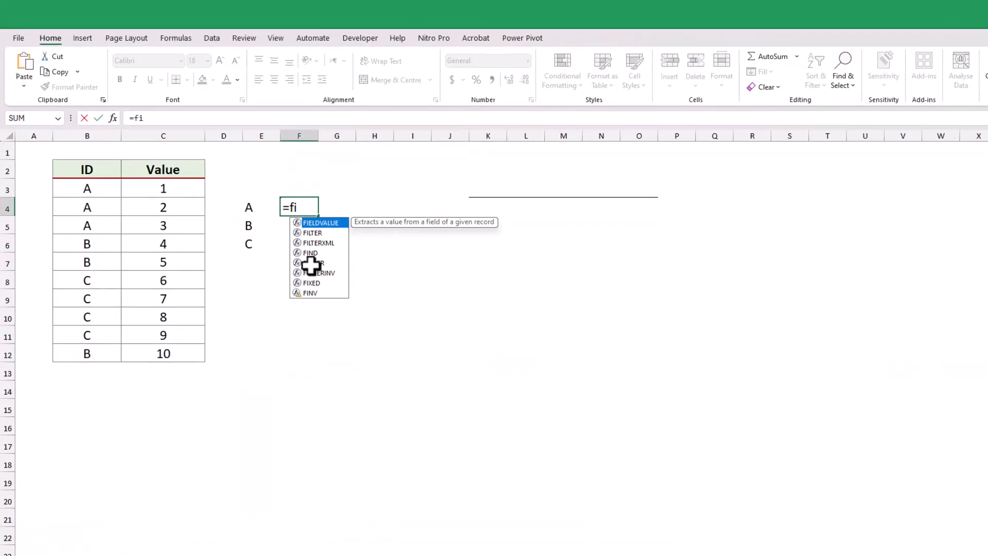
# In a separate example, build a filter formula that returns the values whose ID matches a chosen cell
pyautogui.press('Tab')
pyautogui.moveTo(179, 243); pyautogui.dragTo(207, 450)
pyautogui.write(',')
pyautogui.moveTo(120, 240); pyautogui.dragTo(137, 444)
pyautogui.write('=')
pyautogui.click(329, 265)
pyautogui.press('Return')
# Wrap the example filter formula in TOROW to lay its values out in one row
pyautogui.press('Up')
pyautogui.click(169, 150)
pyautogui.write('toro')
pyautogui.press('Tab')
pyautogui.click(366, 149)
pyautogui.write(')')
pyautogui.press('Return')
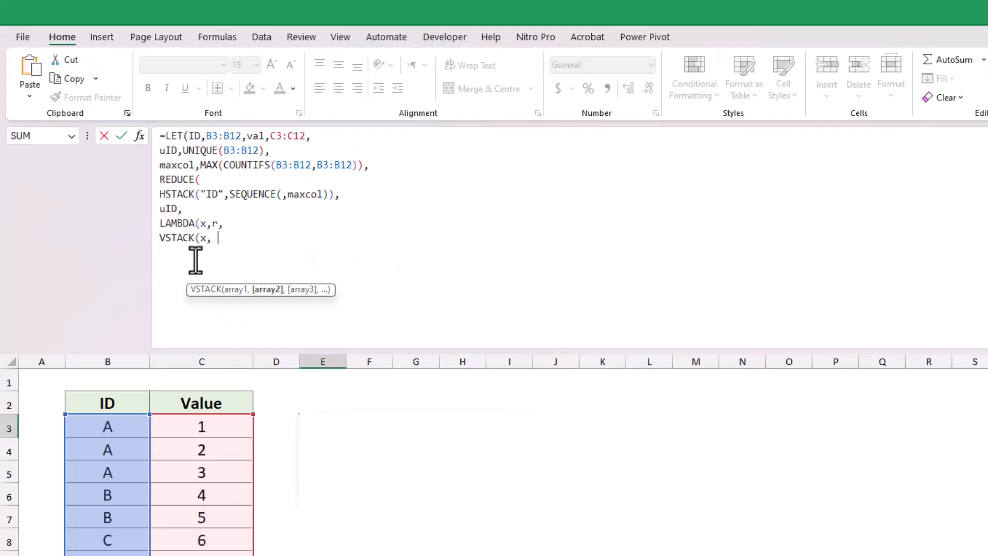
# In the LET formula, add HSTACK as VSTACK's second array, with r as its first argument
pyautogui.write('hst')
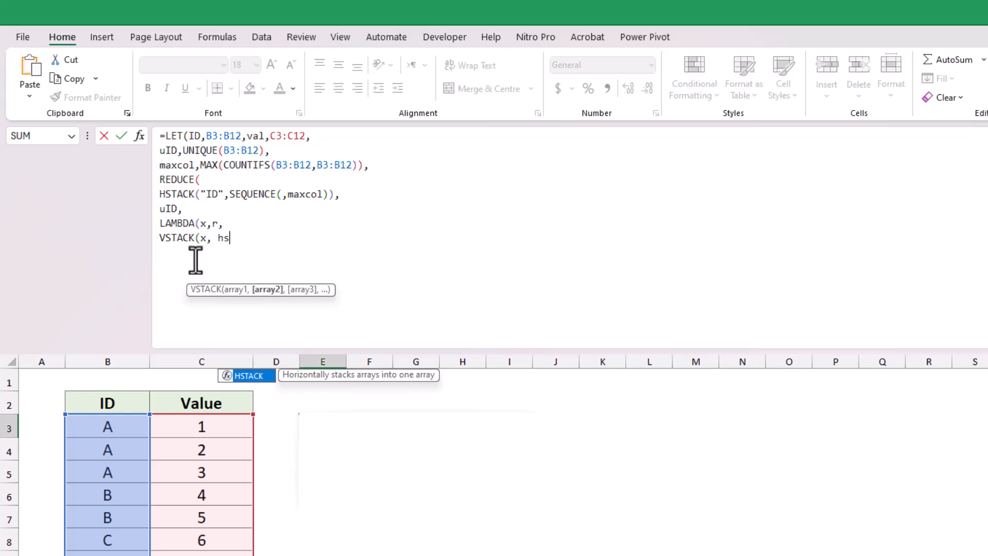
pyautogui.press('Tab')
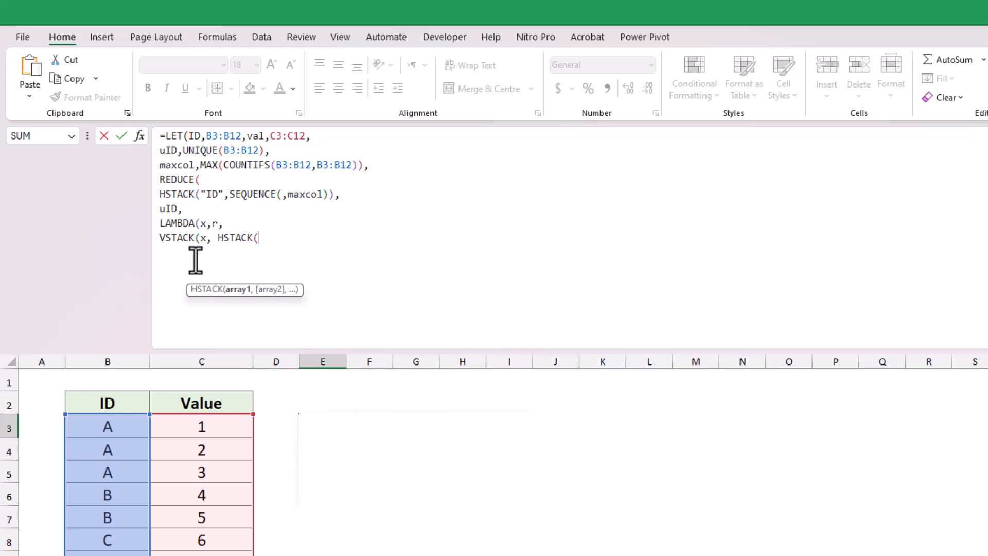
pyautogui.write('r')
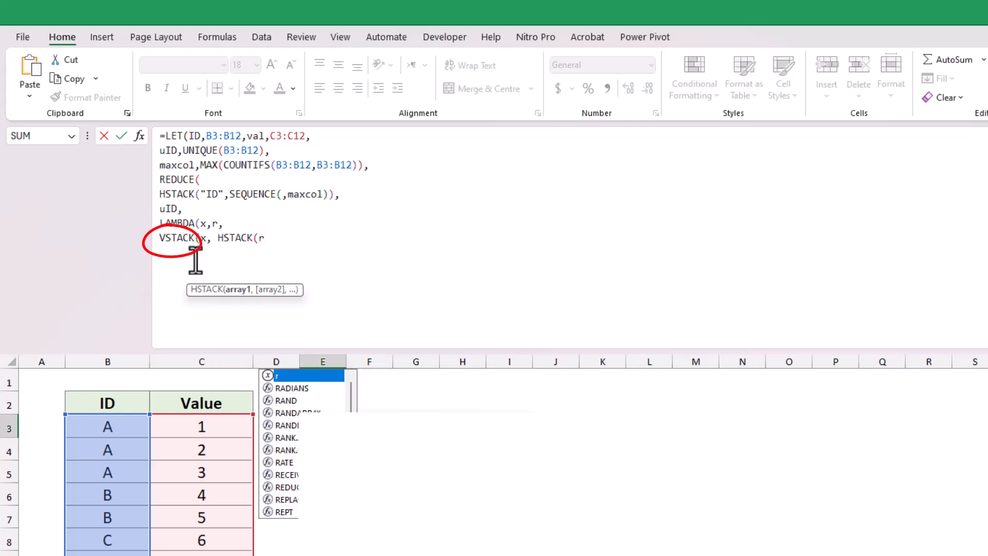
pyautogui.write(',')
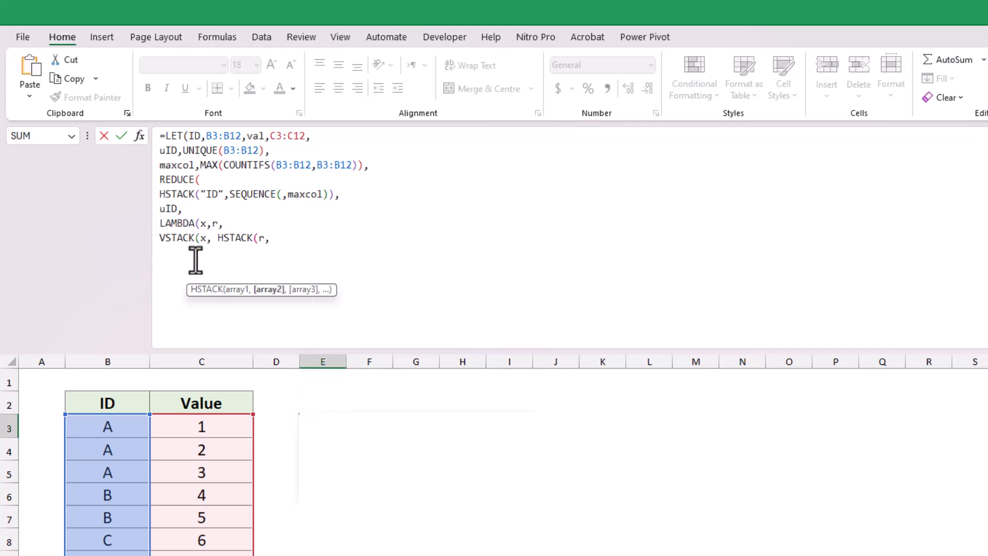
pyautogui.write('tor')
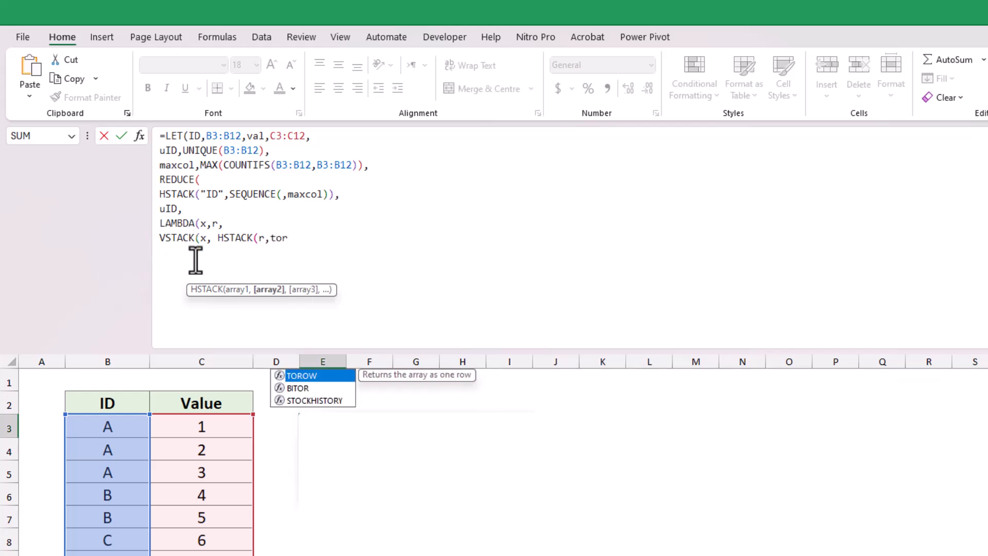
# Set HSTACK's second array to TOROW(FILTER(val,ID=r))
pyautogui.press('Tab')
pyautogui.write('fi')
pyautogui.press('Tab')
pyautogui.write('val,ID=')
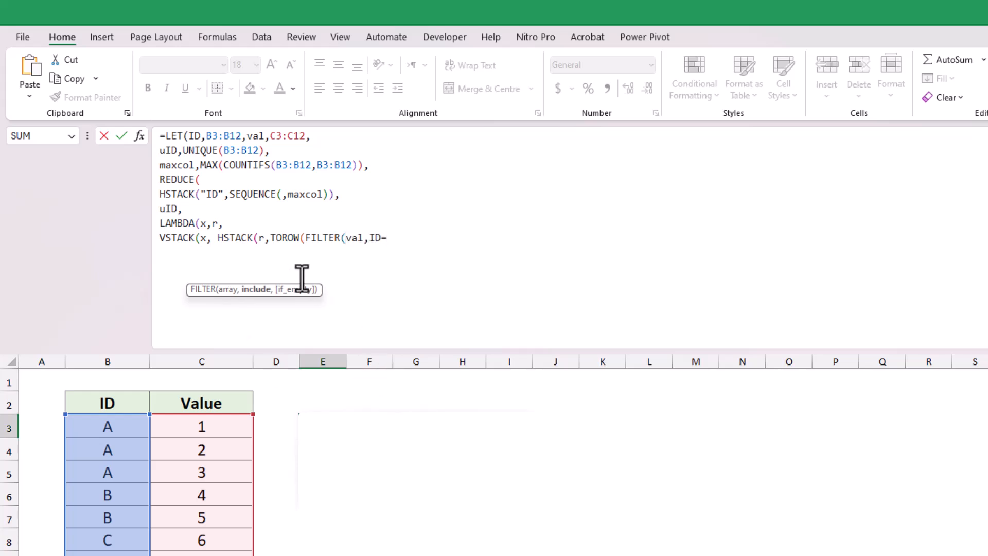
pyautogui.write('r)))')
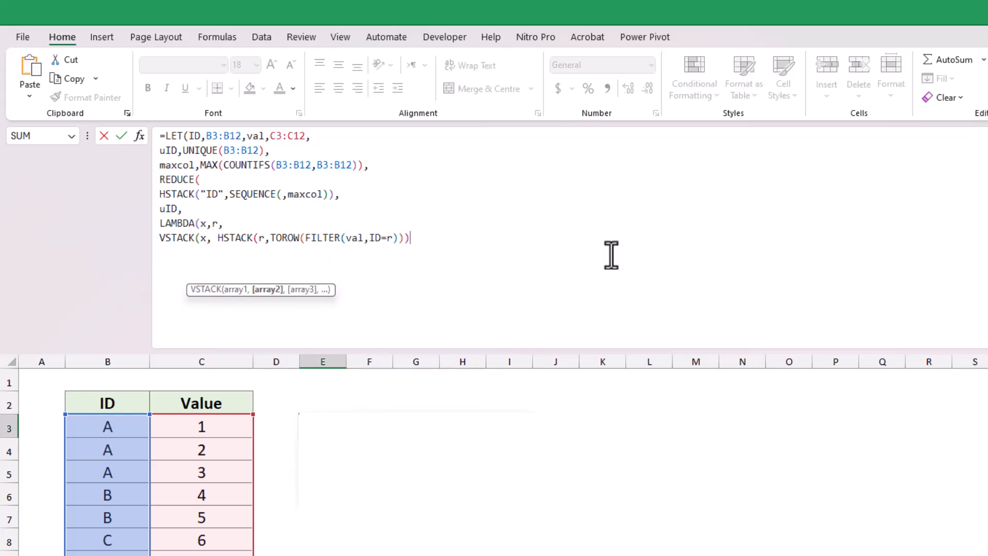
# Close the remaining brackets on separate lines, enter the LET formula, and reselect E3
pyautogui.hotkey('alt', 'Return')
pyautogui.write(')')
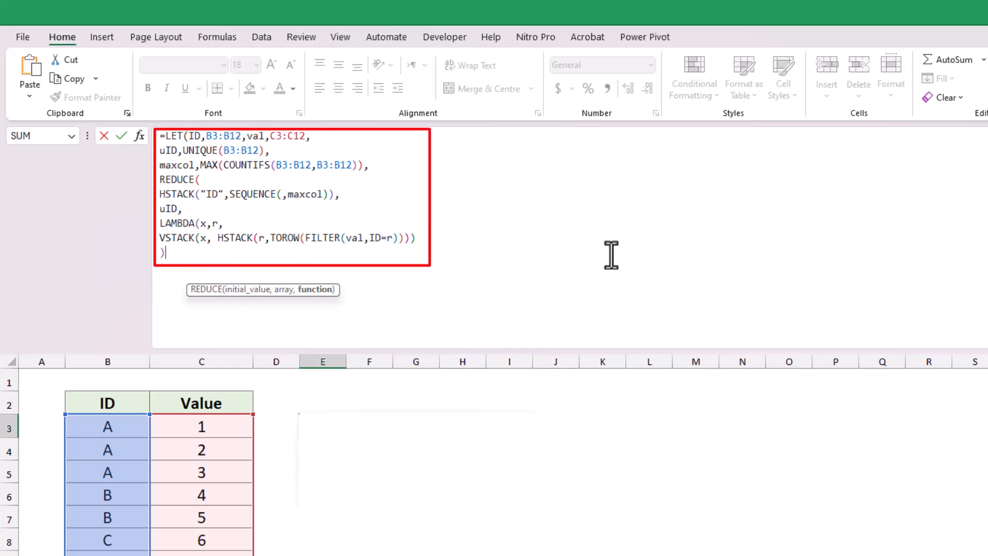
pyautogui.hotkey('alt', 'Return')
pyautogui.write(')')
pyautogui.hotkey('alt', 'Return')
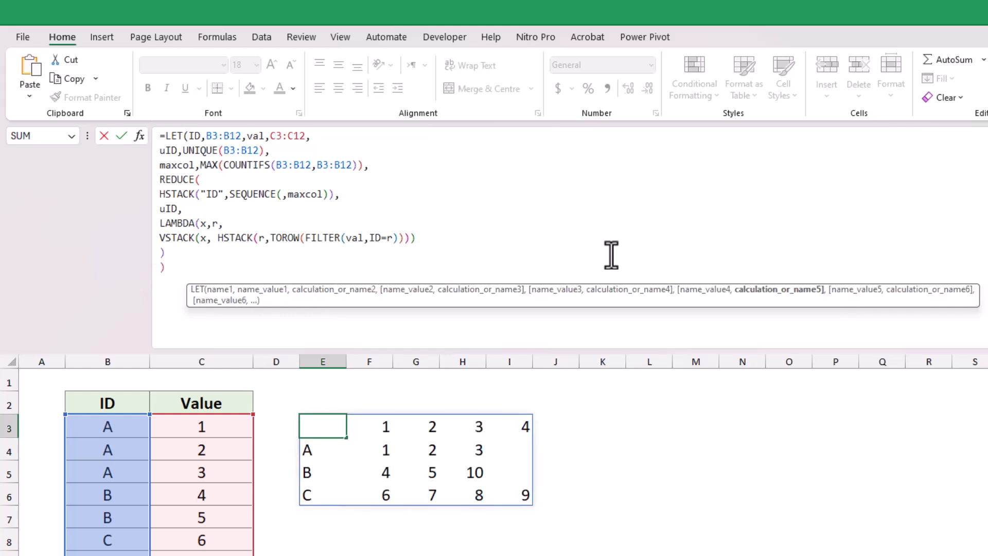
pyautogui.write(')')
pyautogui.press('Return')
pyautogui.click(323, 427)
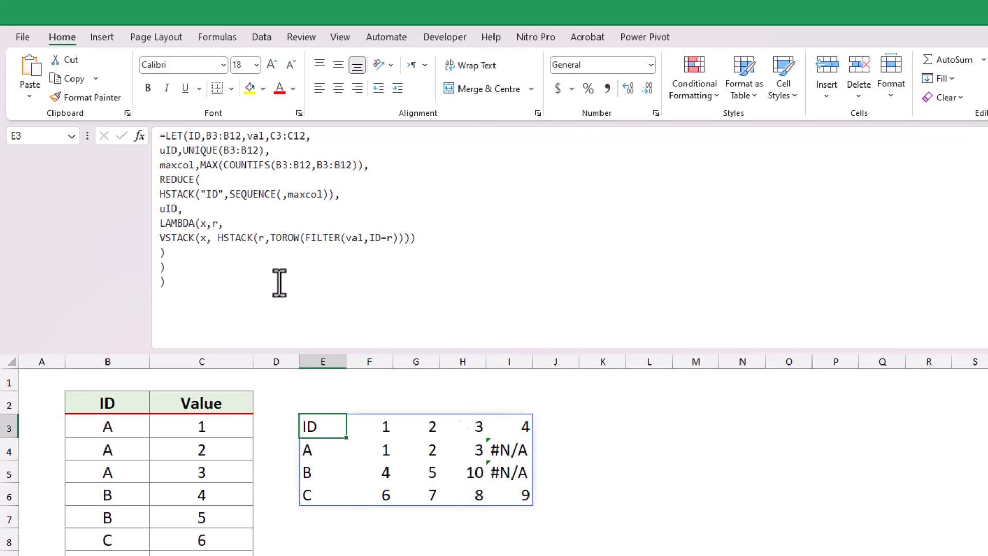
# Wrap the REDUCE part of the E3 formula in IFERROR with "" as the fallback and enter it
pyautogui.click(157, 180)
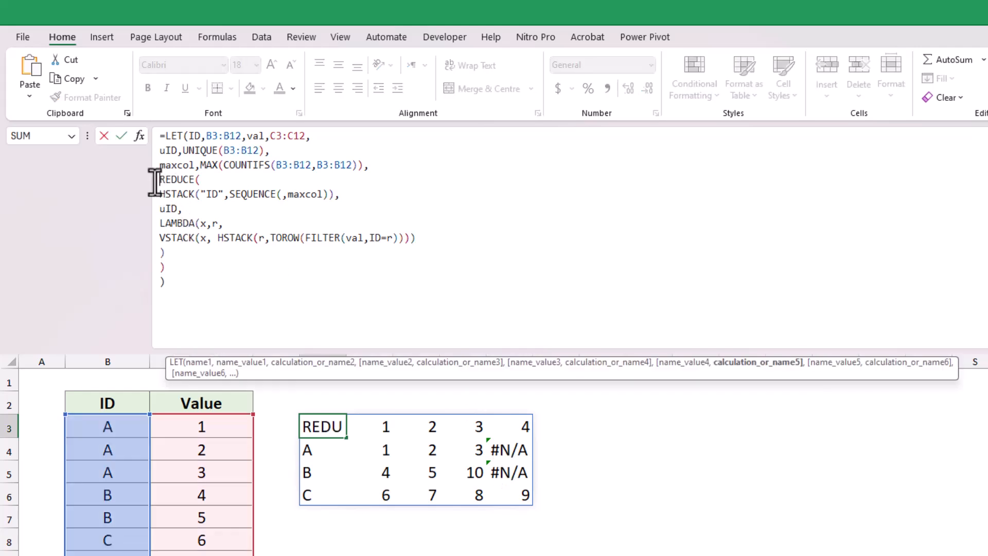
pyautogui.write('iferr')
pyautogui.press('Tab')
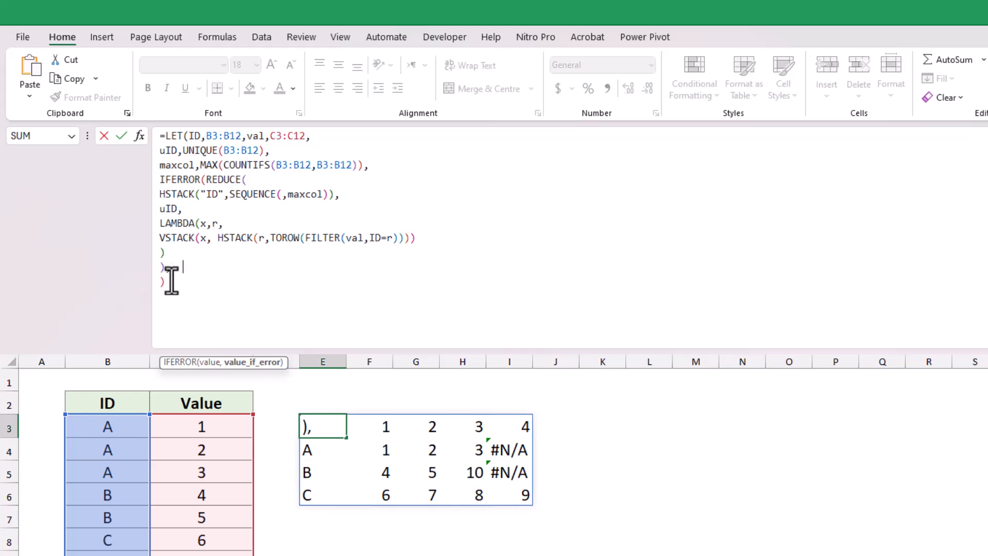
pyautogui.write(')')
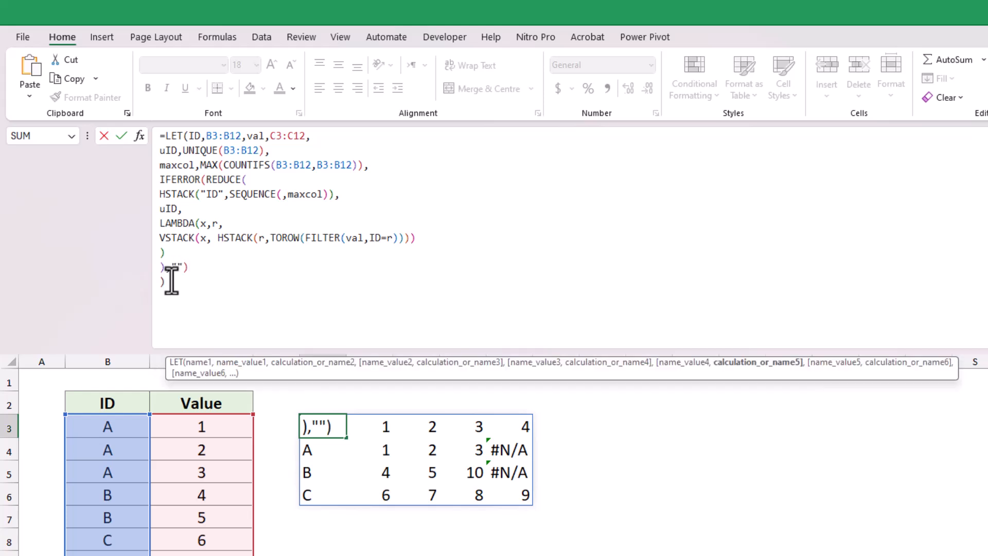
pyautogui.press('Return')
pyautogui.click(696, 554)
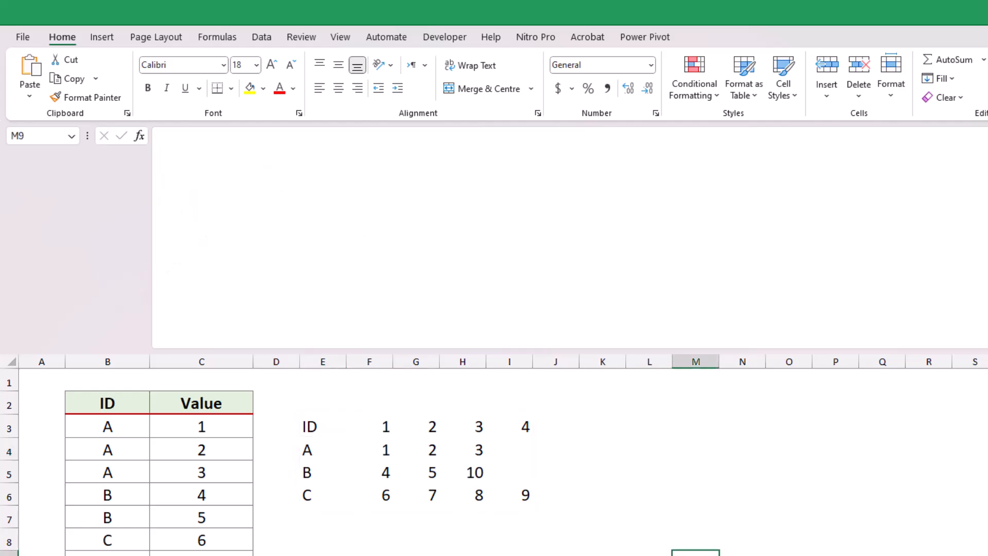